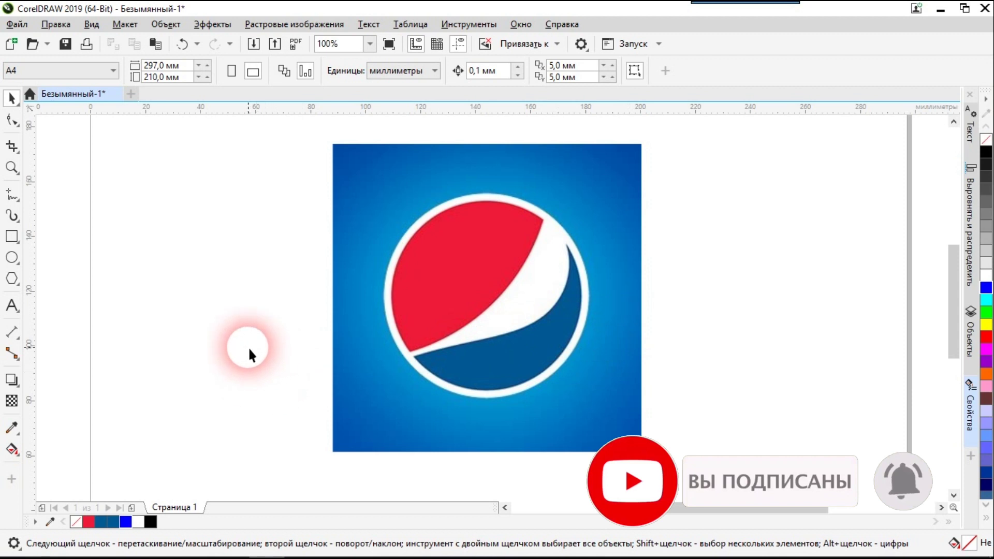
- Move the Pepsi logo bitmap to about X 133 mm, Y 116 mm on the page and deselect it
mouse_move(456, 324)
mouse_down()
mouse_move(194, 317)
mouse_move(464, 333)
mouse_up()
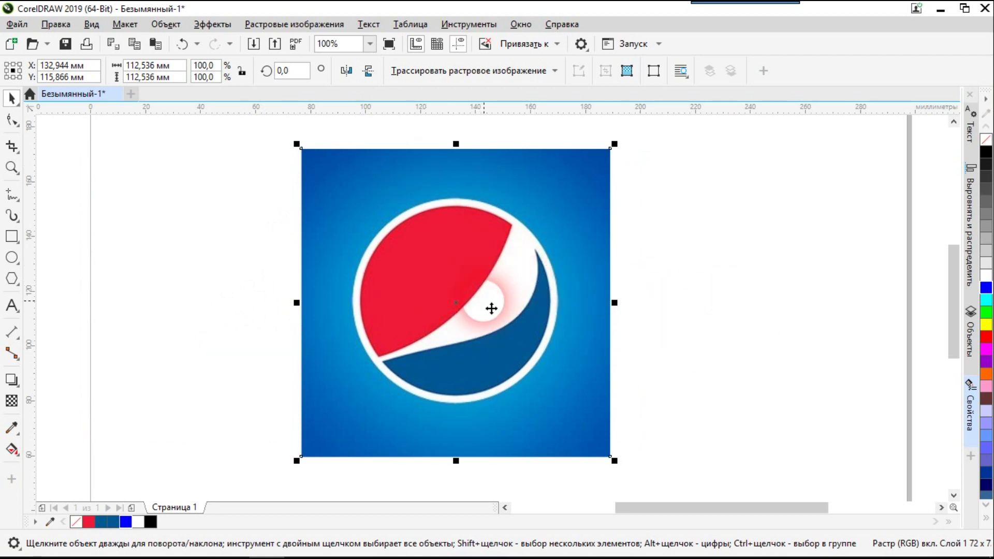
click(756, 270)
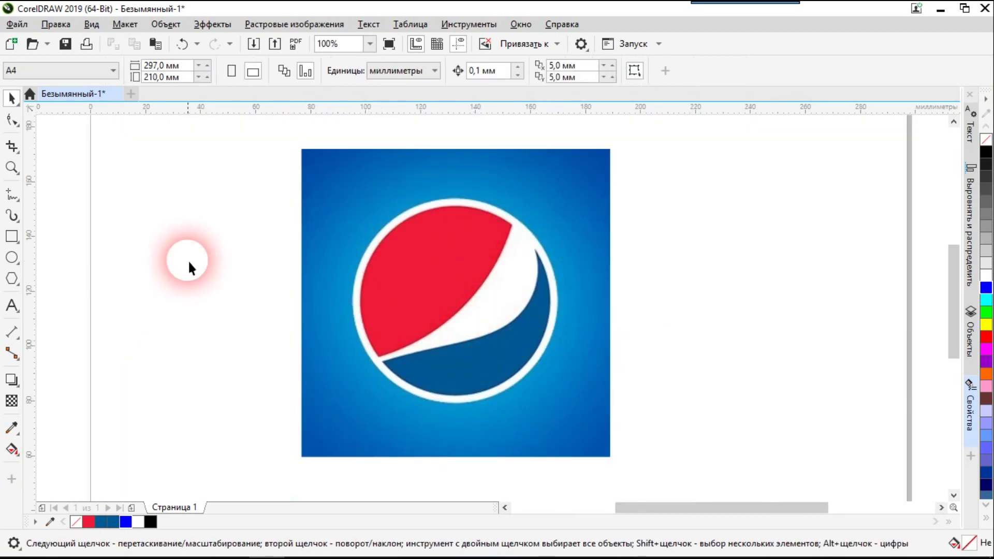
- Start a straight-line Bezier outline of the red area with nodes at its lower tip, upper-left edge and upper-right tip
click(20, 206)
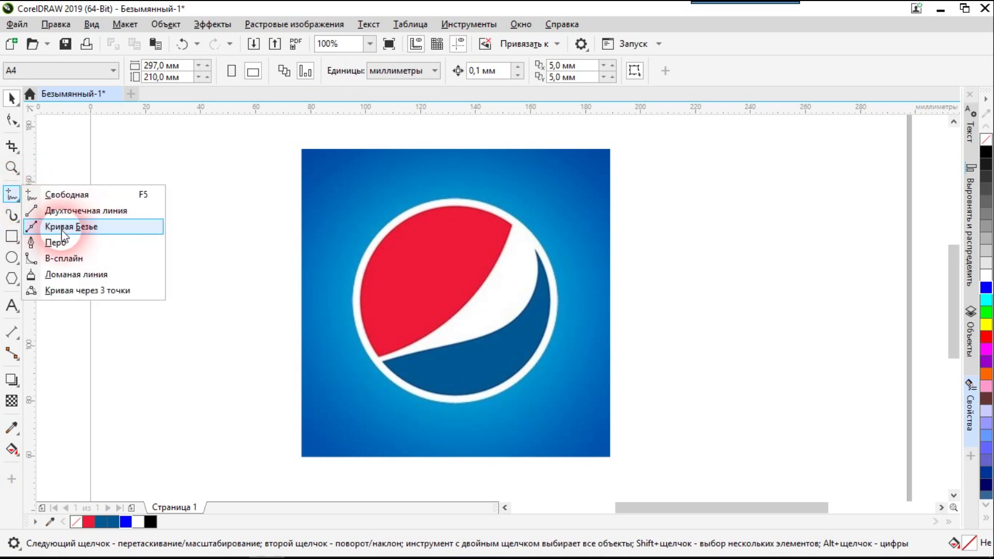
click(60, 224)
scroll(472, 299, up, 2)
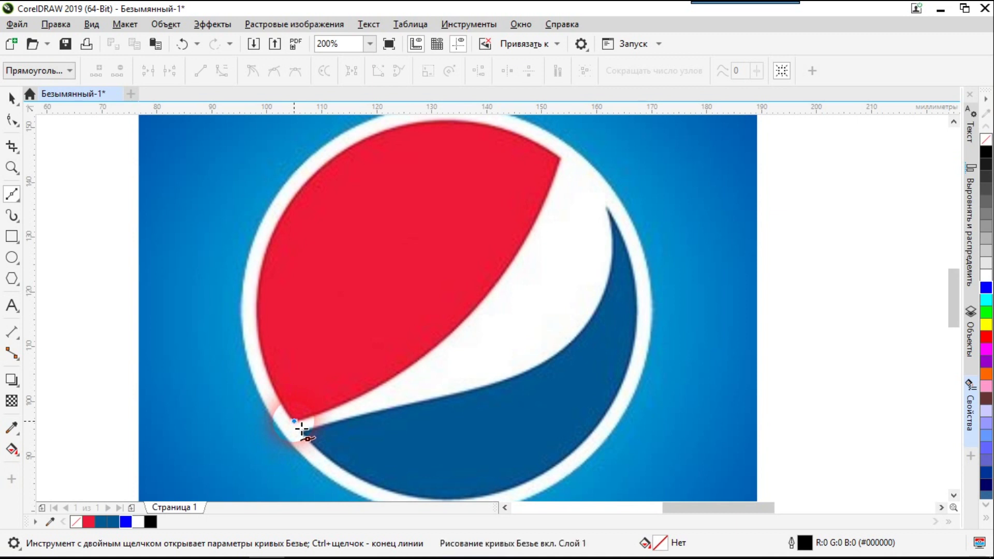
click(301, 189)
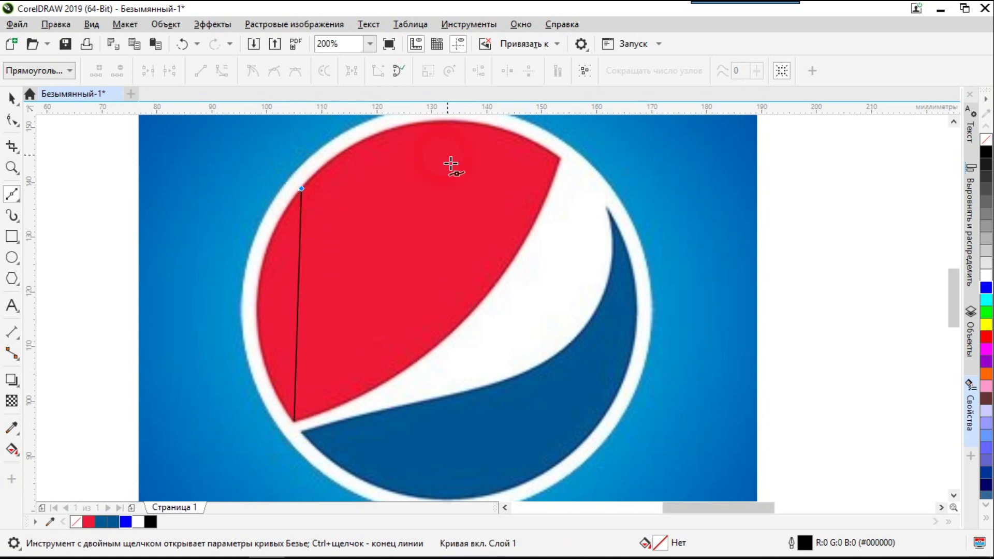
click(560, 158)
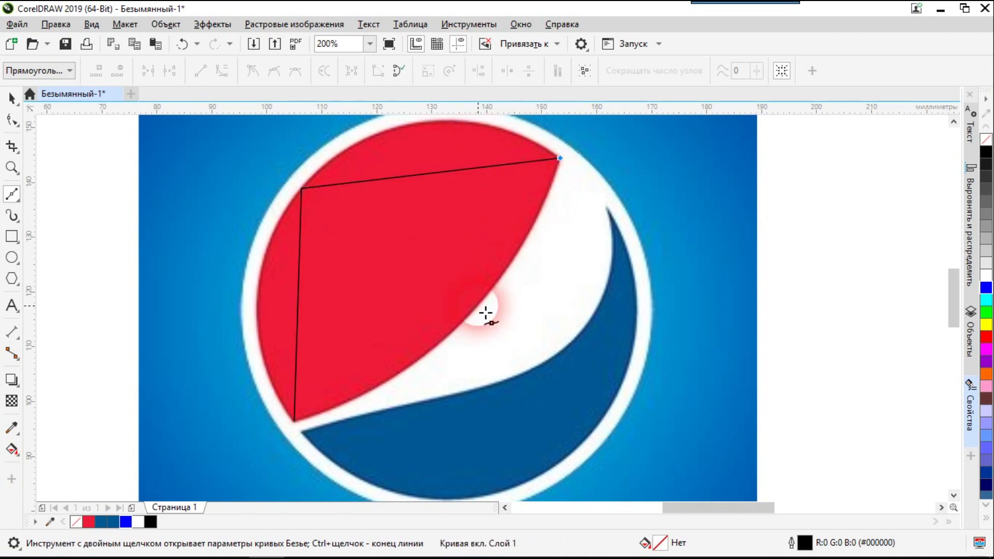
click(466, 319)
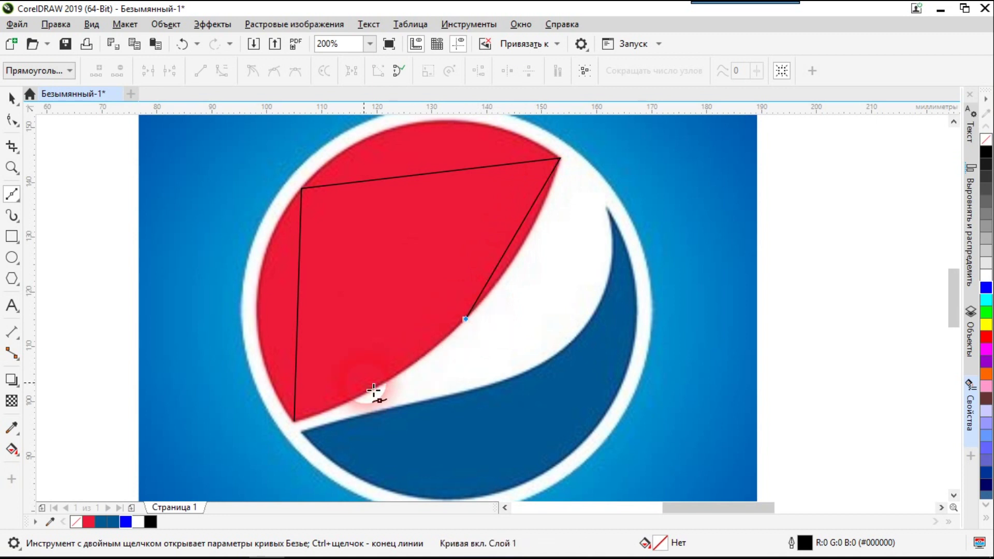
click(302, 428)
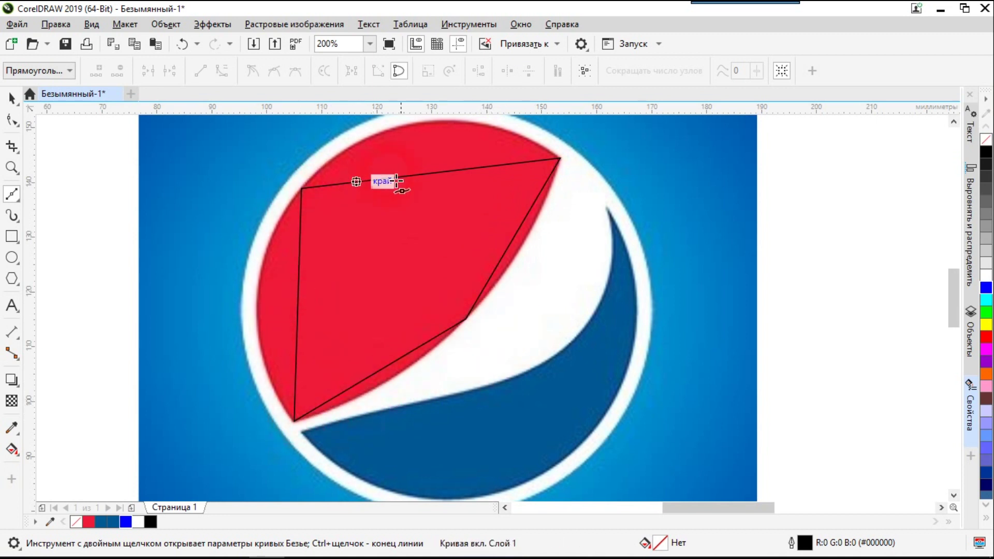
key(ctrl+z)
key(ctrl+z)
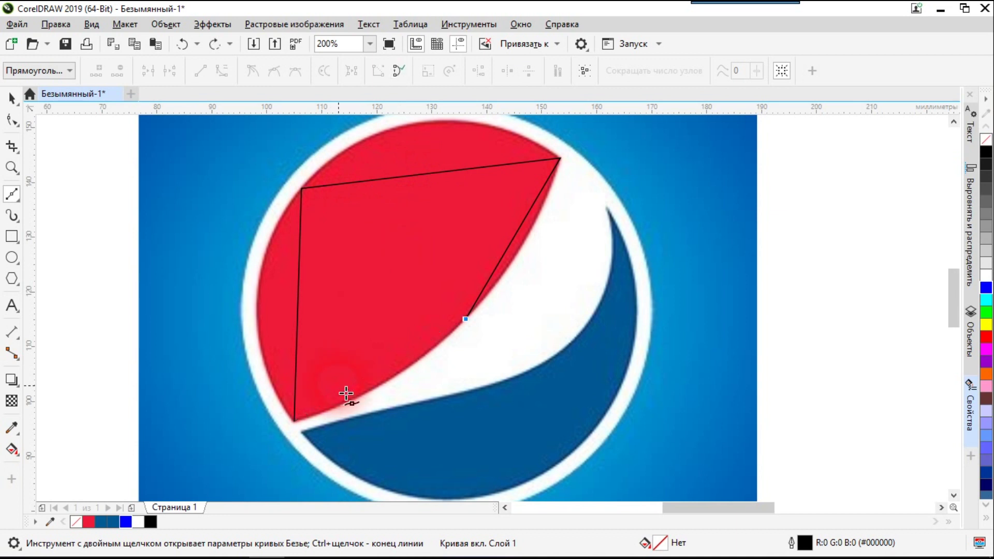
- Close the red area's outline into a triangle and draw a closed four-node straight-line outline over the dark blue shape
click(302, 429)
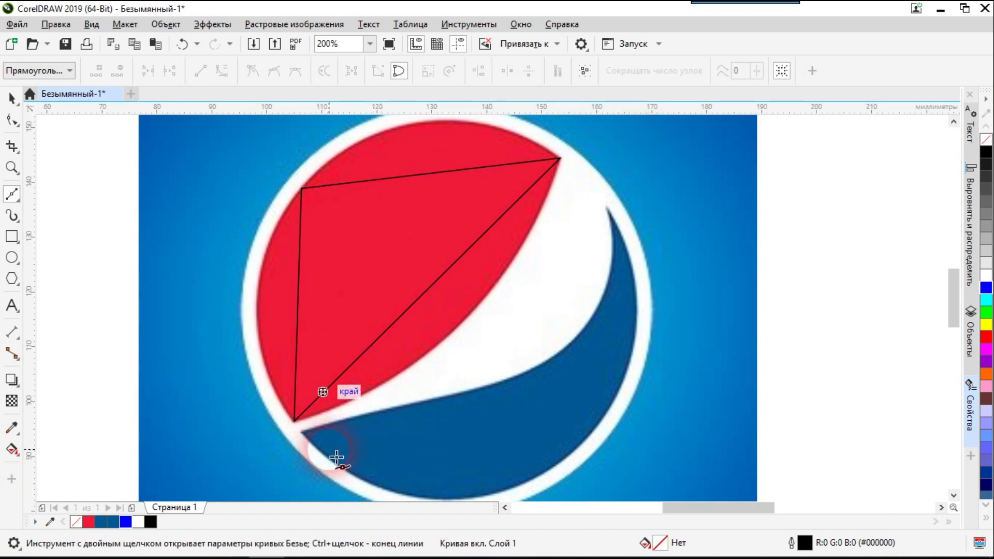
scroll(446, 450, down, 2)
scroll(471, 468, up, 2)
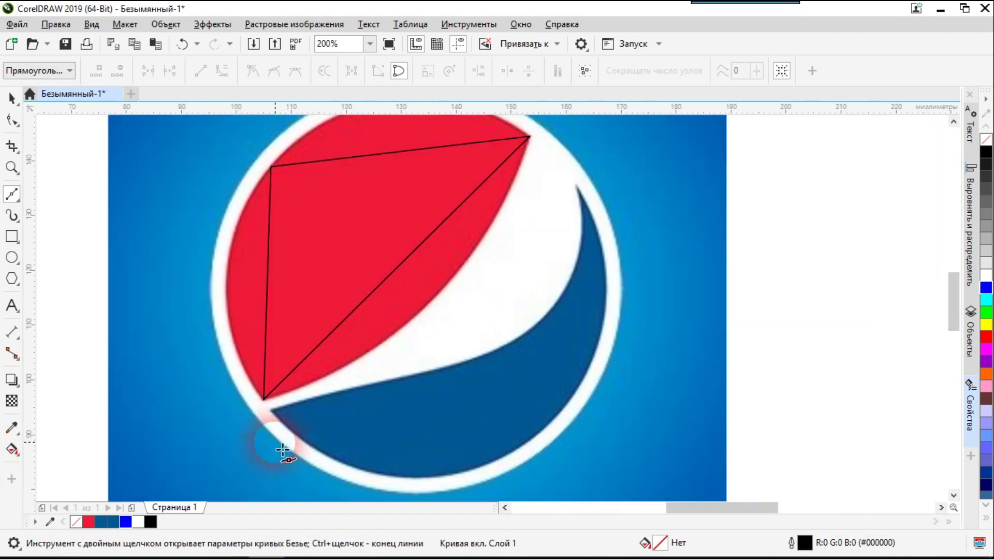
click(272, 411)
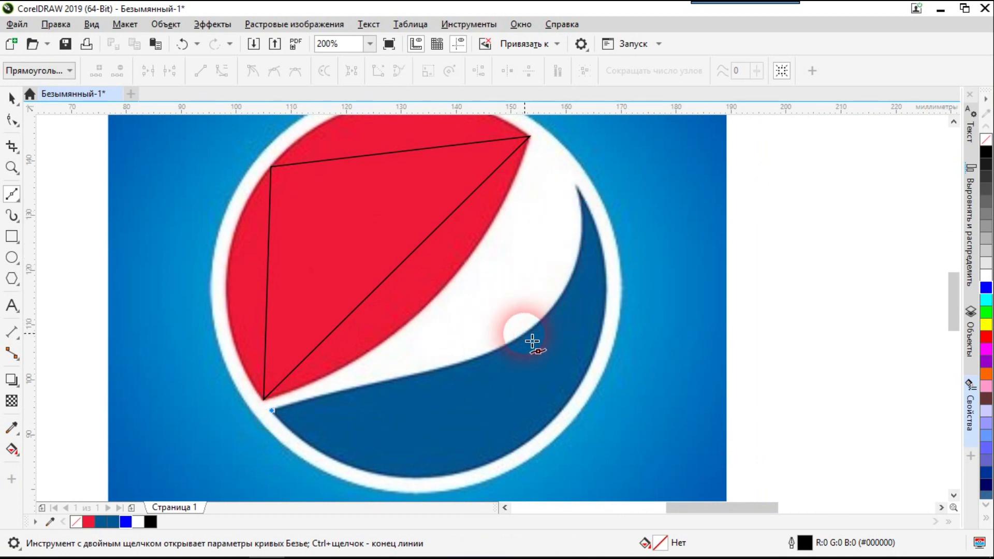
click(510, 343)
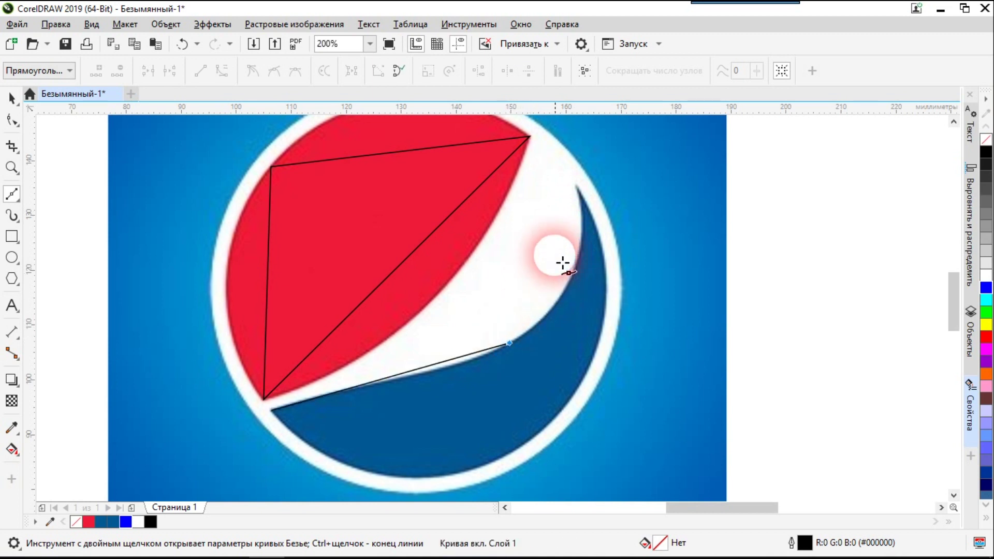
click(574, 185)
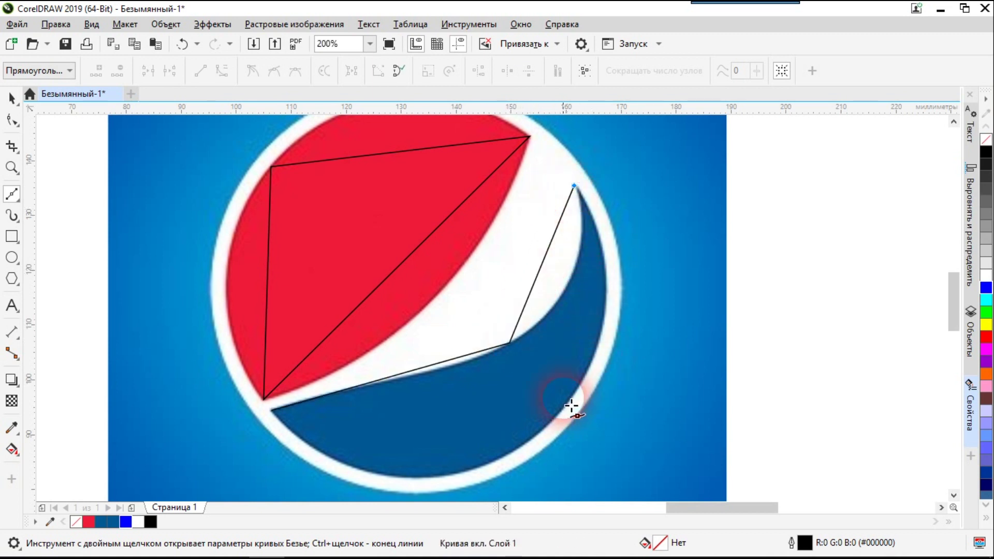
click(549, 424)
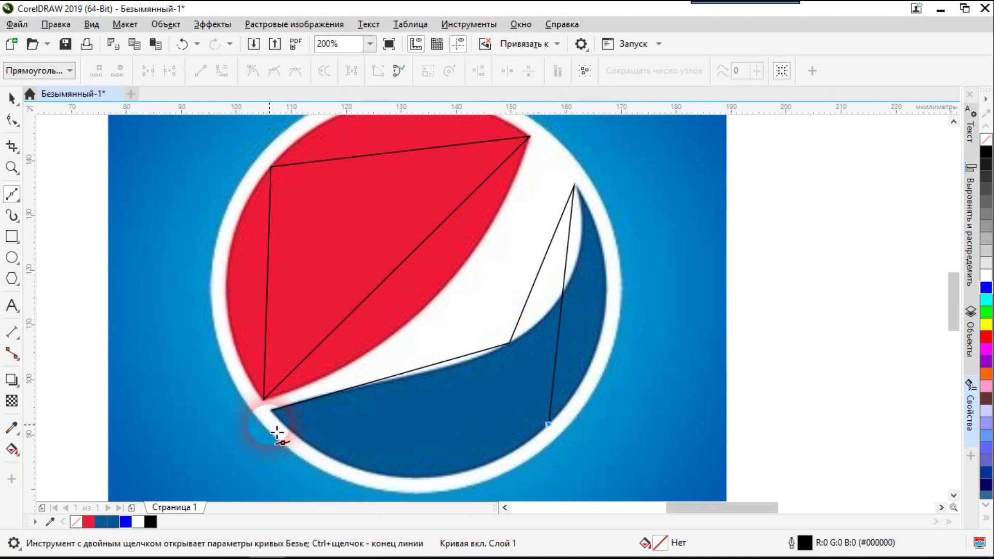
click(272, 411)
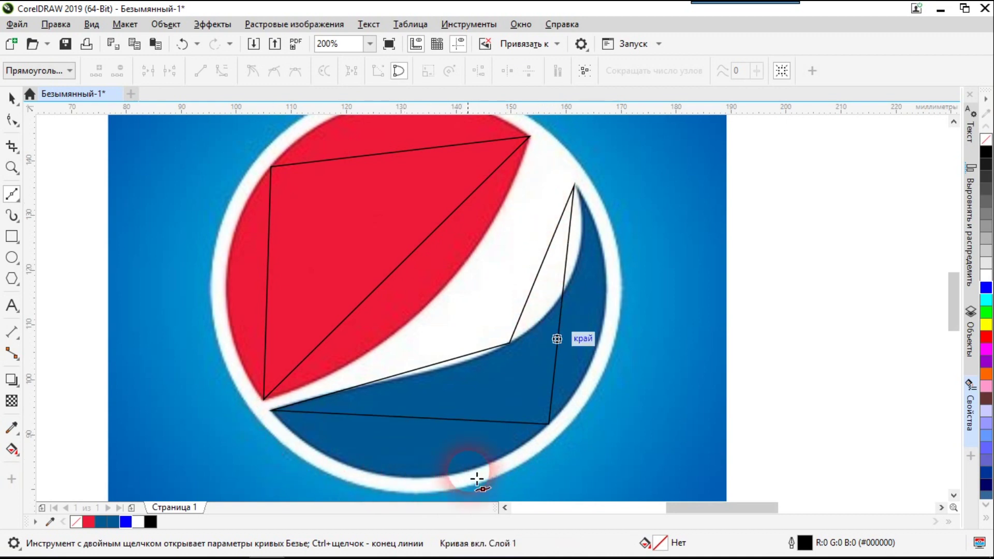
- Convert the triangle's top segment to a curve with the Shape tool and bend it along the red area's upper arc
scroll(468, 416, down, 2)
scroll(480, 424, up, 2)
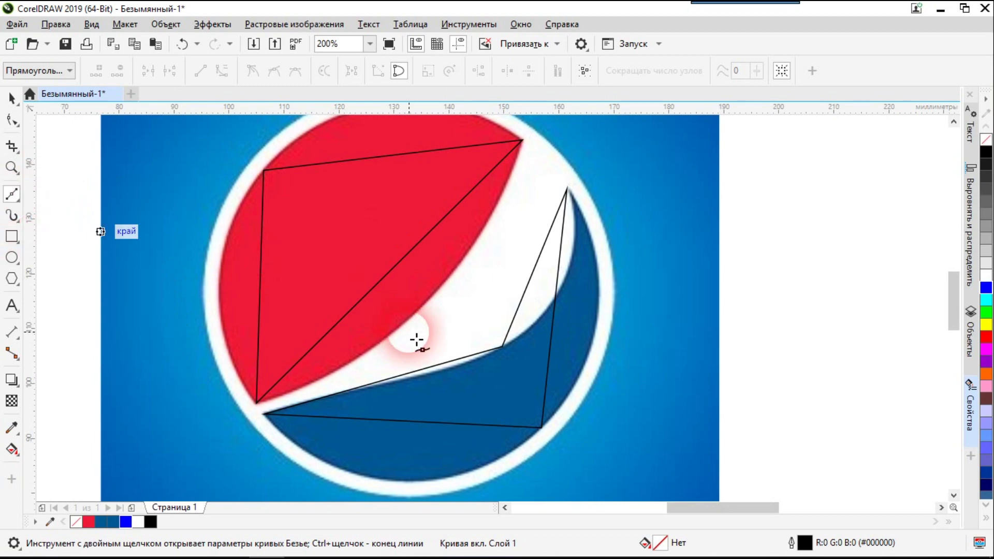
scroll(279, 238, down, 4)
scroll(328, 178, up, 2)
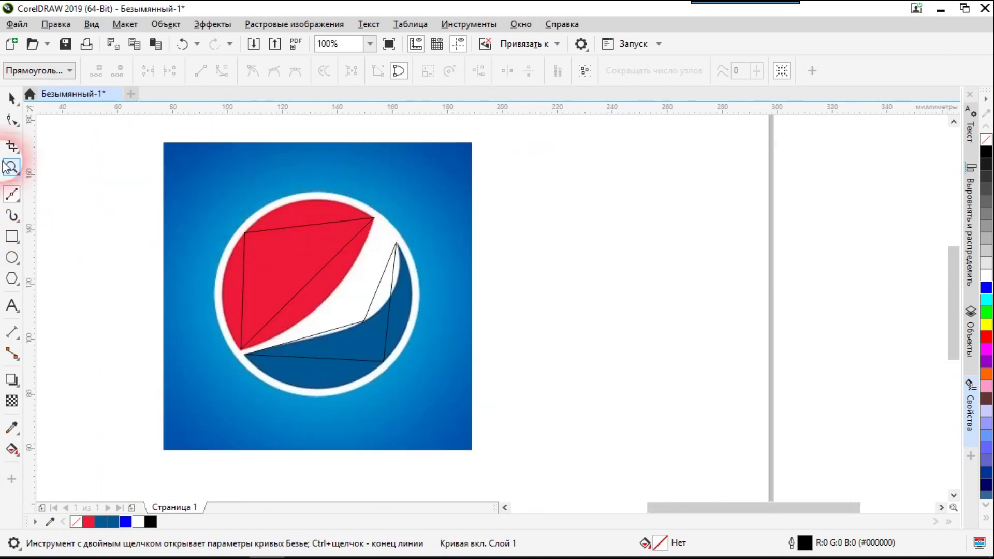
click(13, 120)
scroll(306, 247, up, 2)
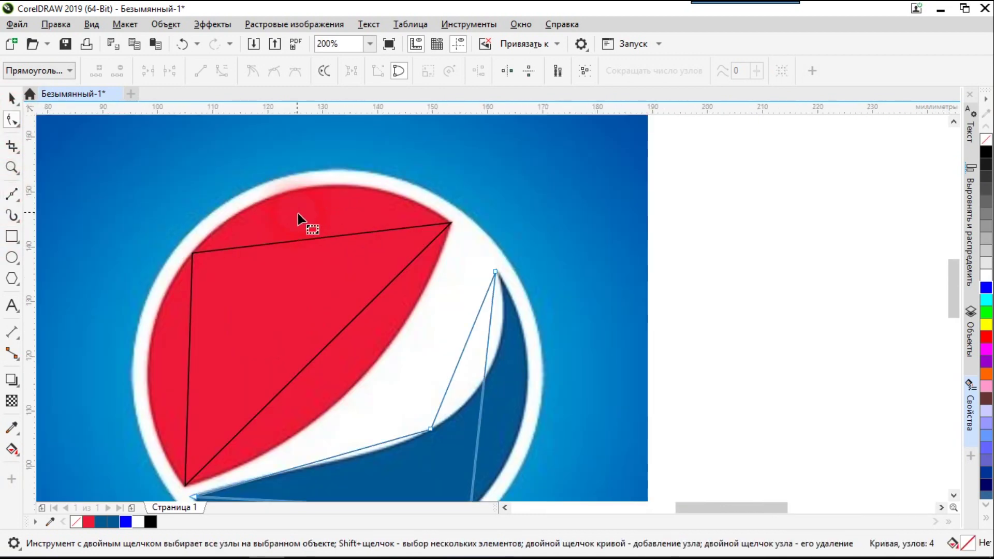
click(313, 241)
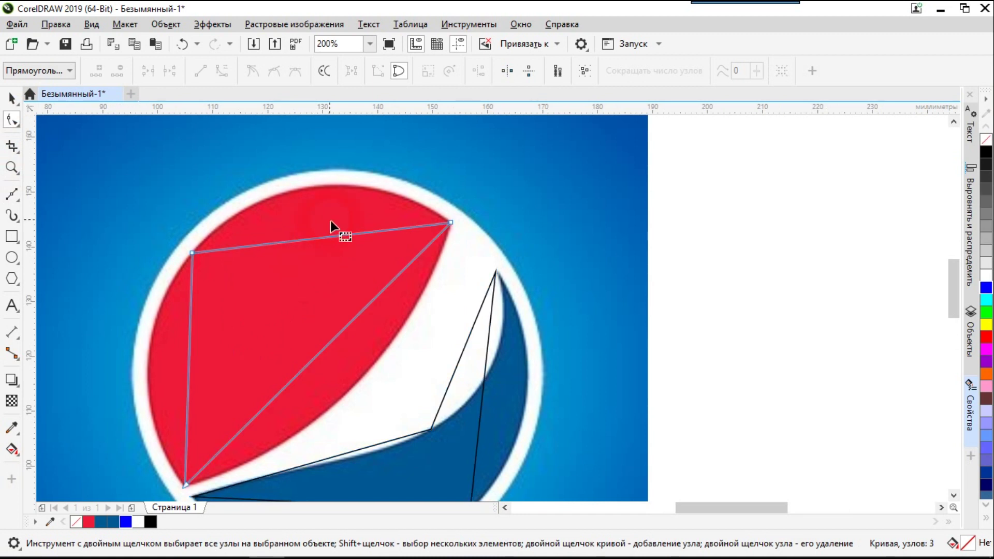
click(322, 238)
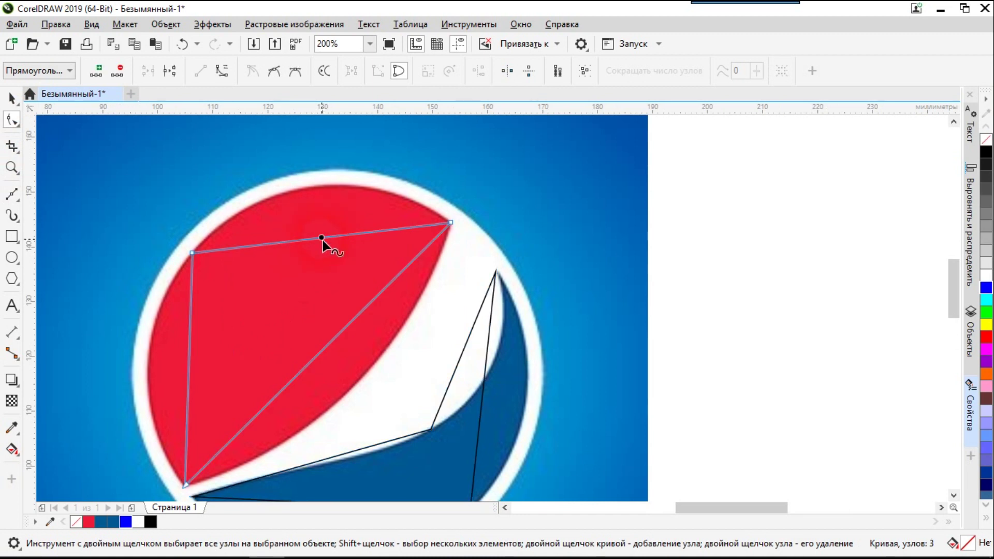
click(216, 76)
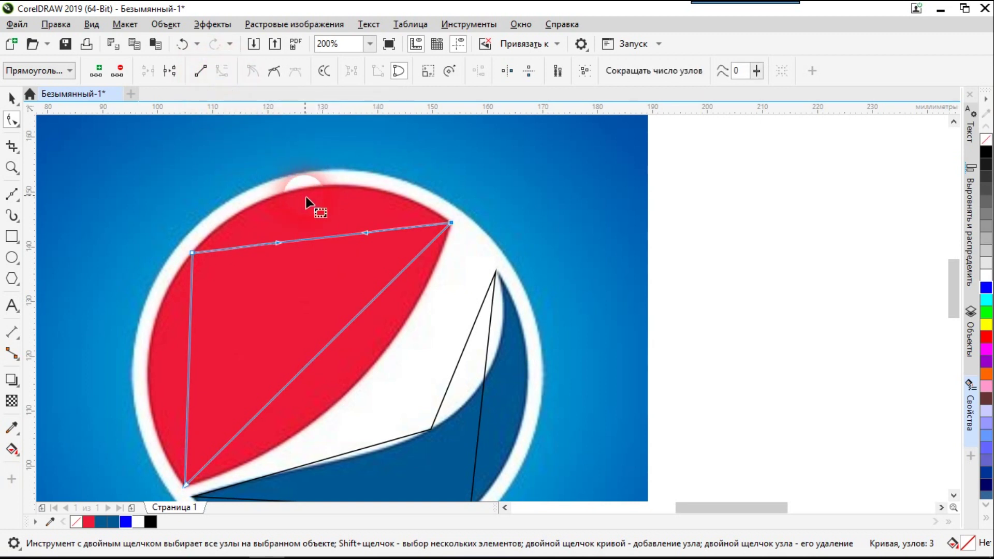
drag(278, 244, 268, 155)
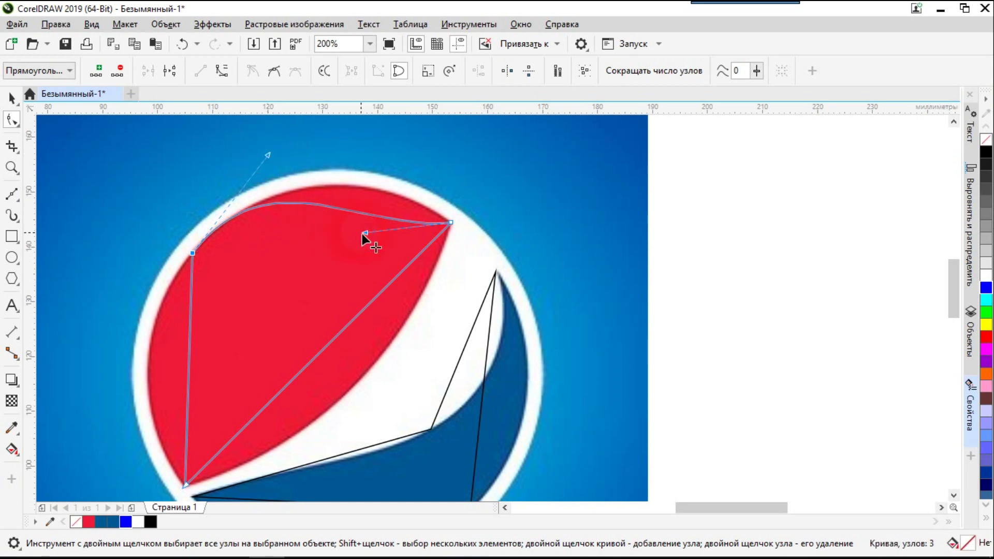
drag(365, 233, 407, 180)
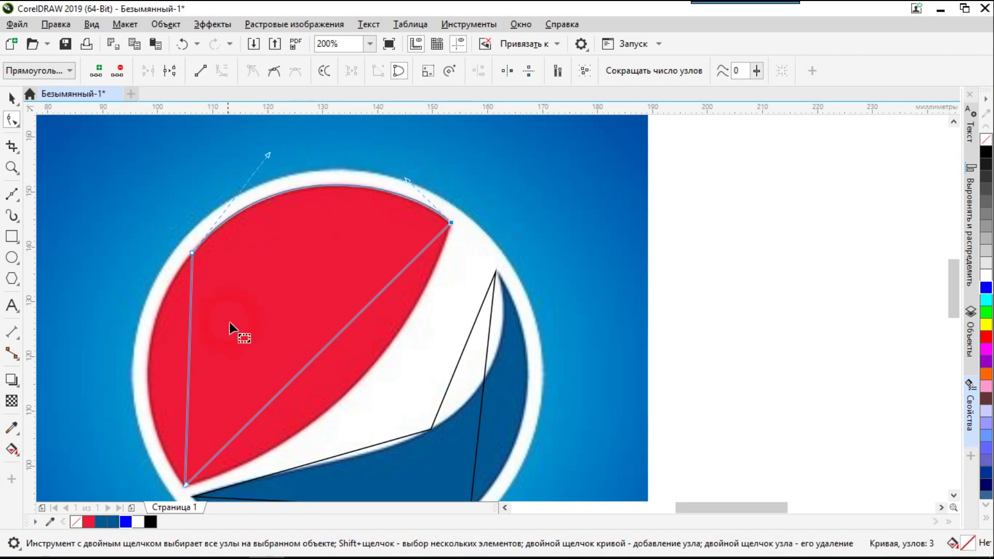
- Convert the triangle's vertical left segment to a curve and shape it to follow the red area's left arc
click(201, 389)
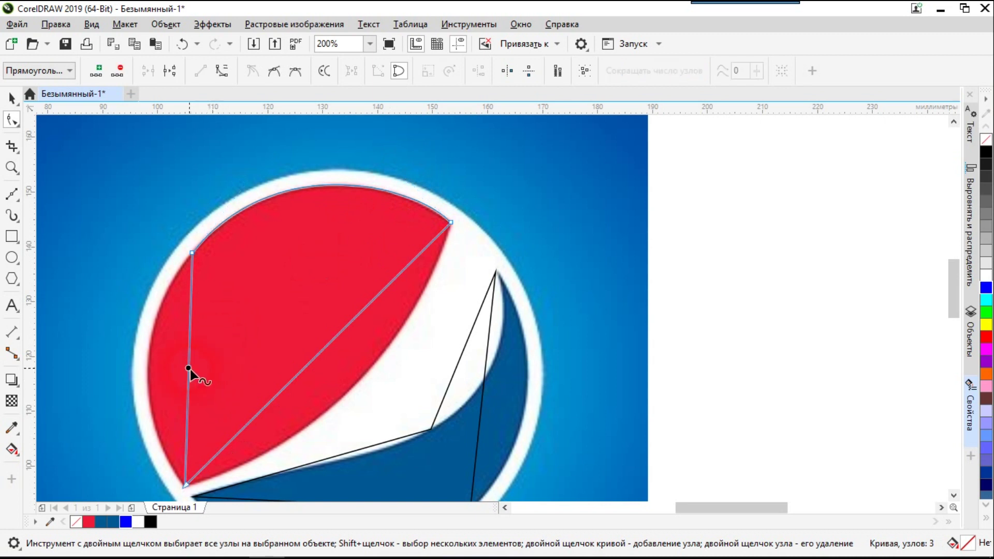
click(222, 71)
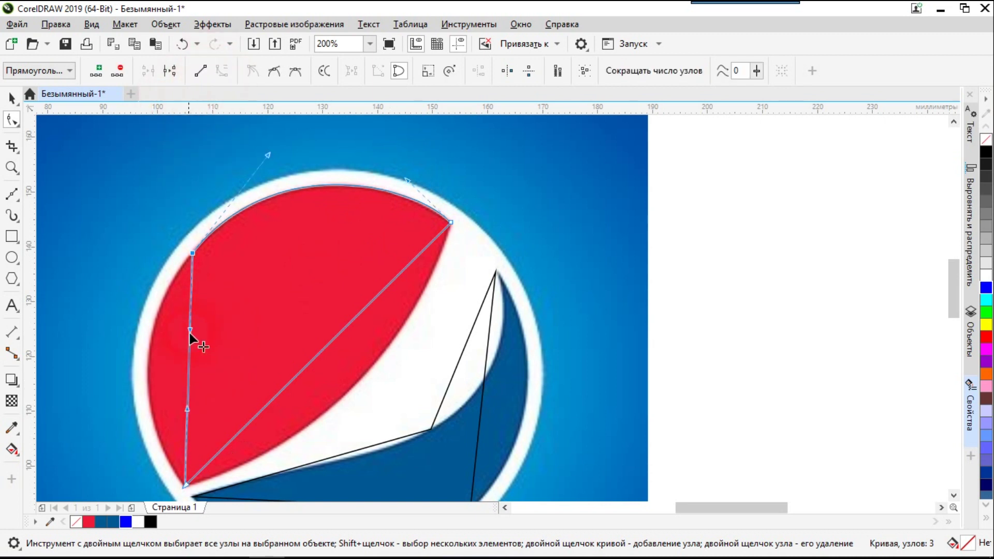
drag(189, 333, 110, 351)
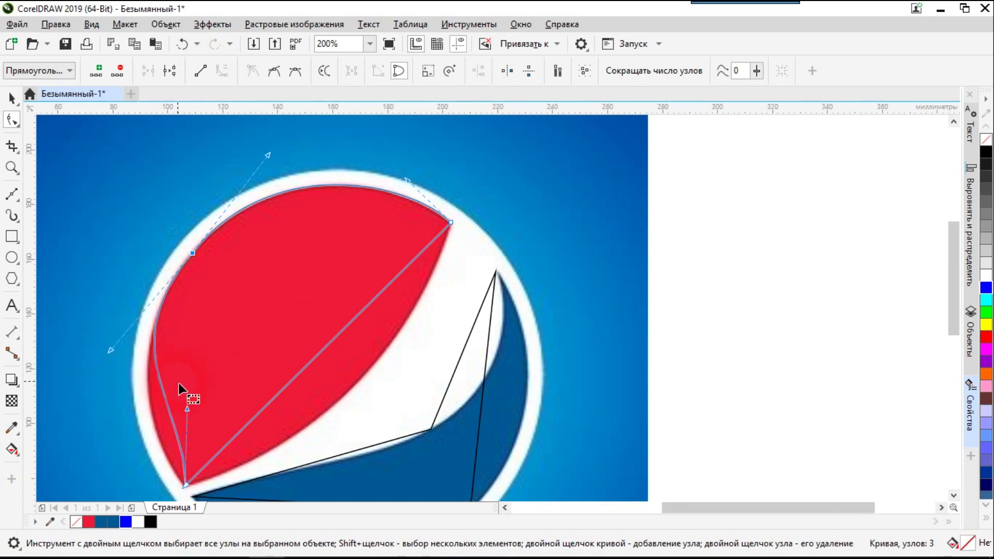
scroll(178, 385, down, 2)
scroll(170, 407, up, 2)
drag(193, 360, 167, 419)
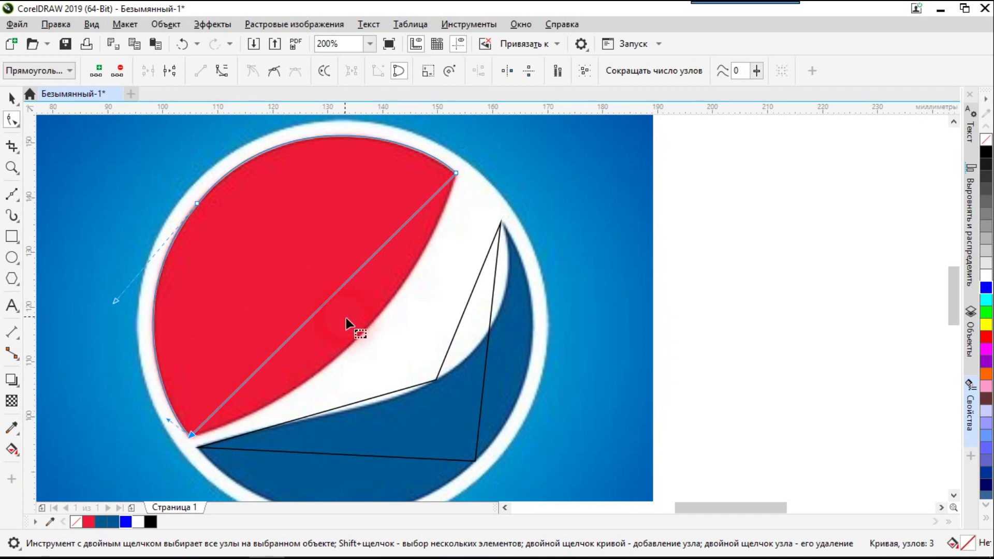
- Convert the triangle's diagonal segment to a curve and fit it to the boundary between the red and white areas
click(322, 309)
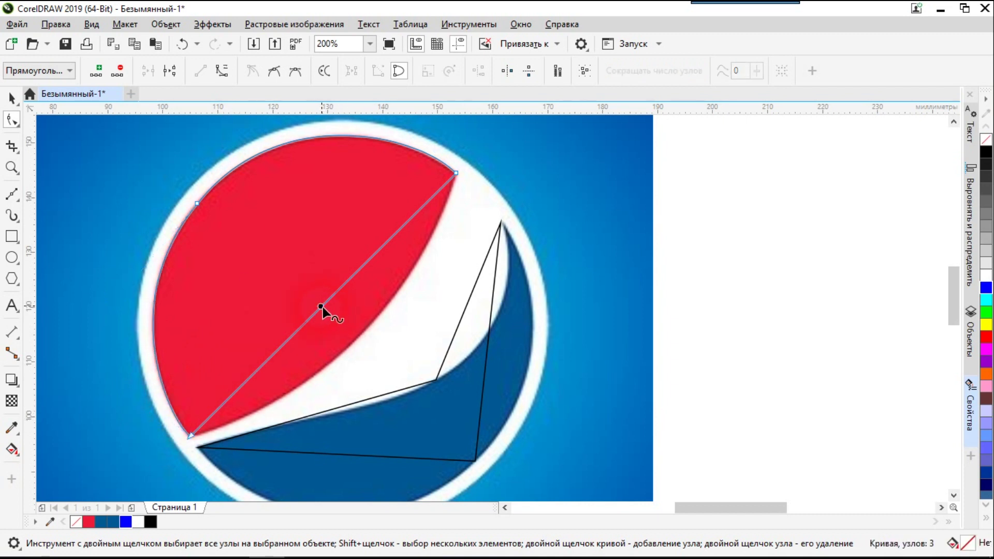
click(221, 70)
drag(368, 263, 399, 366)
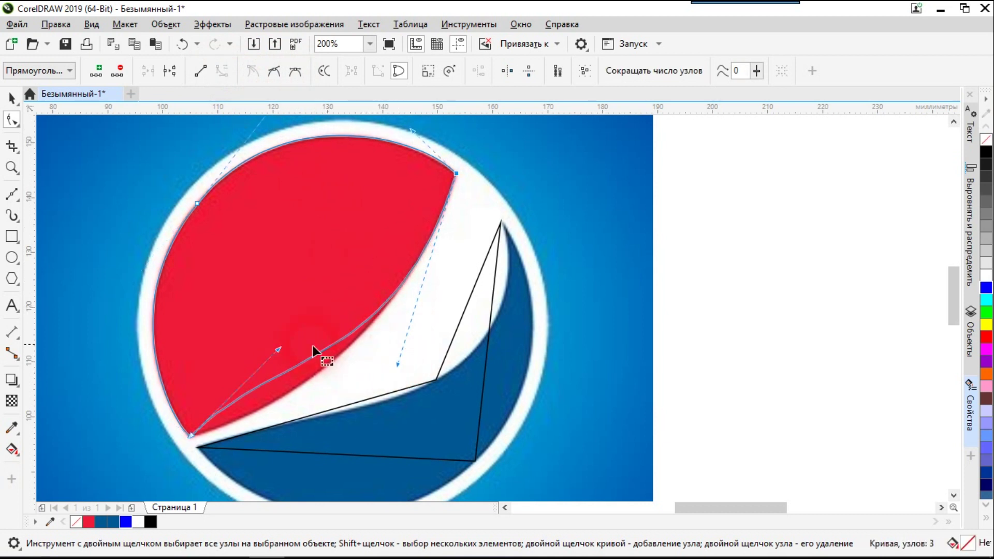
drag(278, 352, 262, 415)
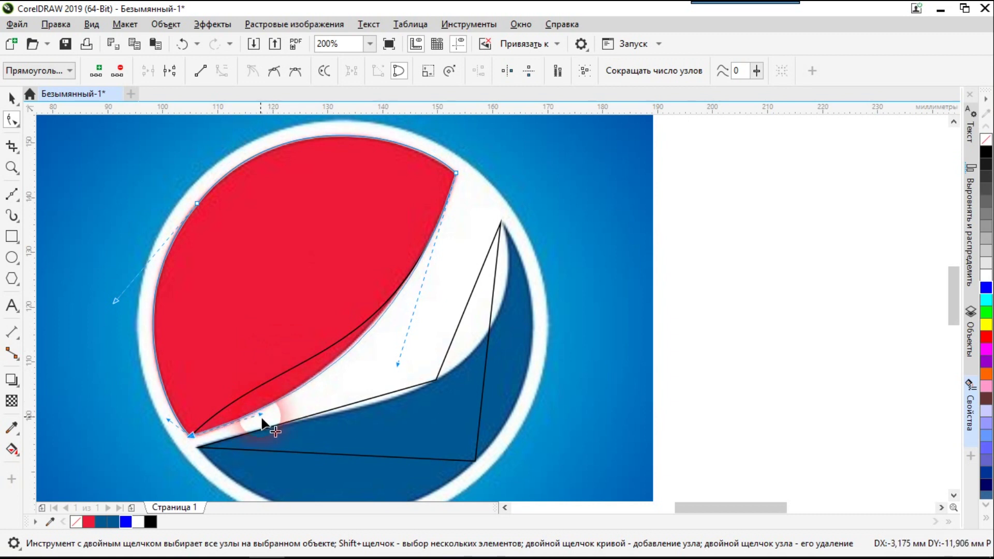
drag(260, 411, 259, 409)
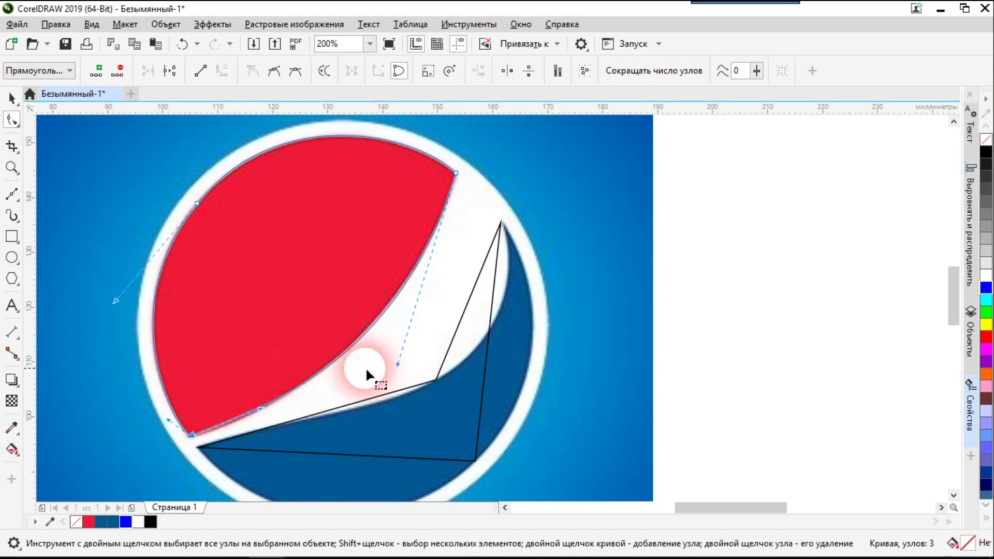
- Fine-tune both control handles of the red outline's lower-right curve so it matches the red edge closely
scroll(349, 365, up, 2)
drag(439, 365, 427, 364)
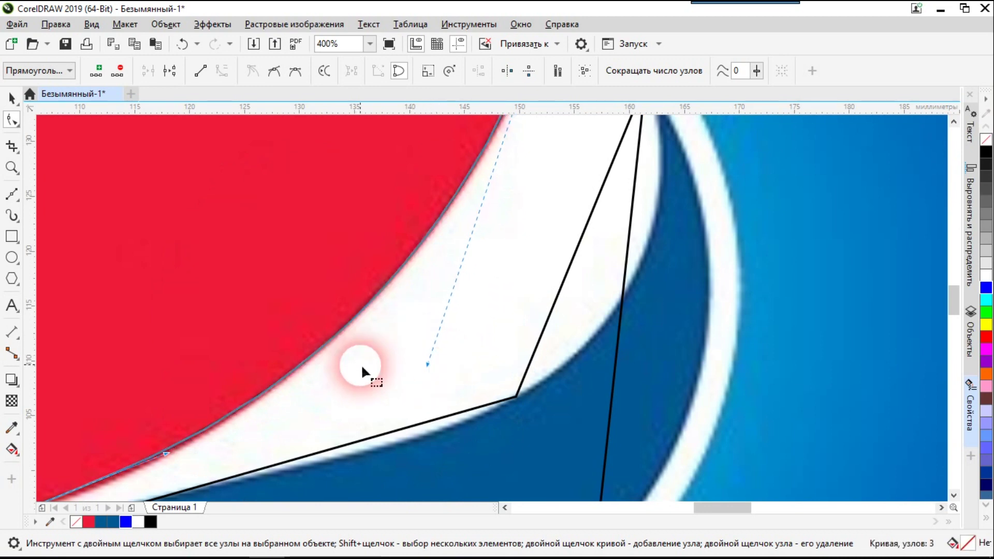
scroll(358, 363, down, 2)
scroll(237, 429, up, 2)
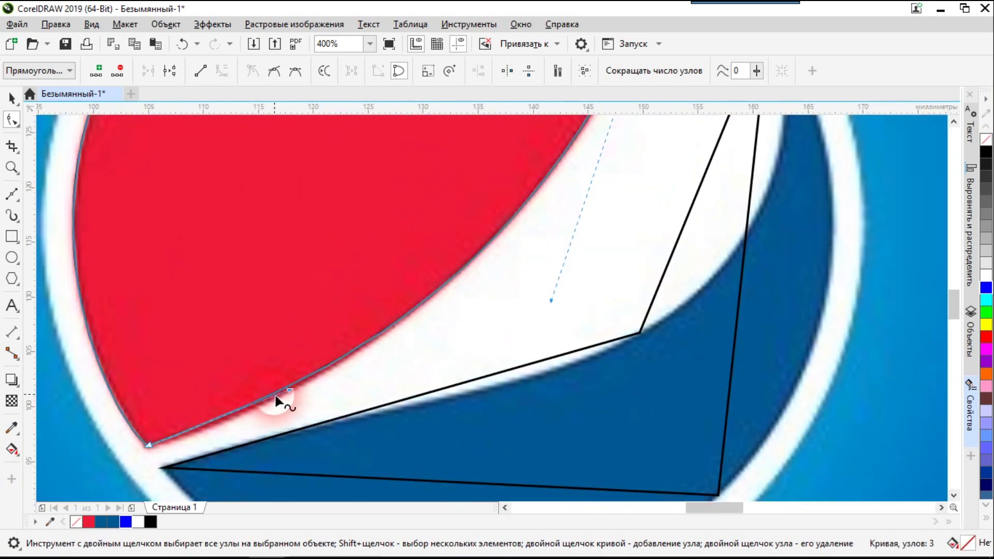
drag(289, 393, 290, 400)
scroll(380, 352, down, 2)
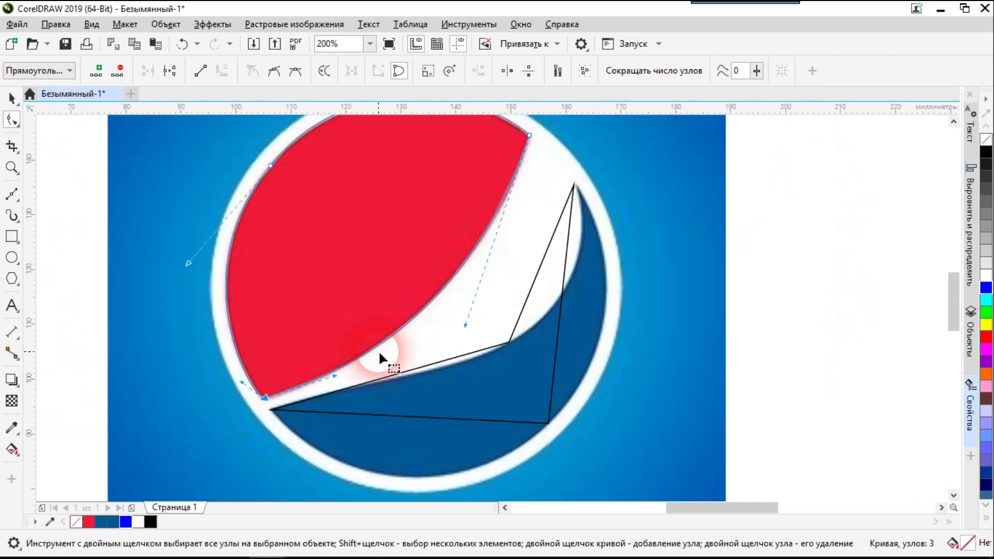
- Fill the closed red outline with the red sampled from the bitmap's red area (#EF1A38)
scroll(417, 321, up, 1)
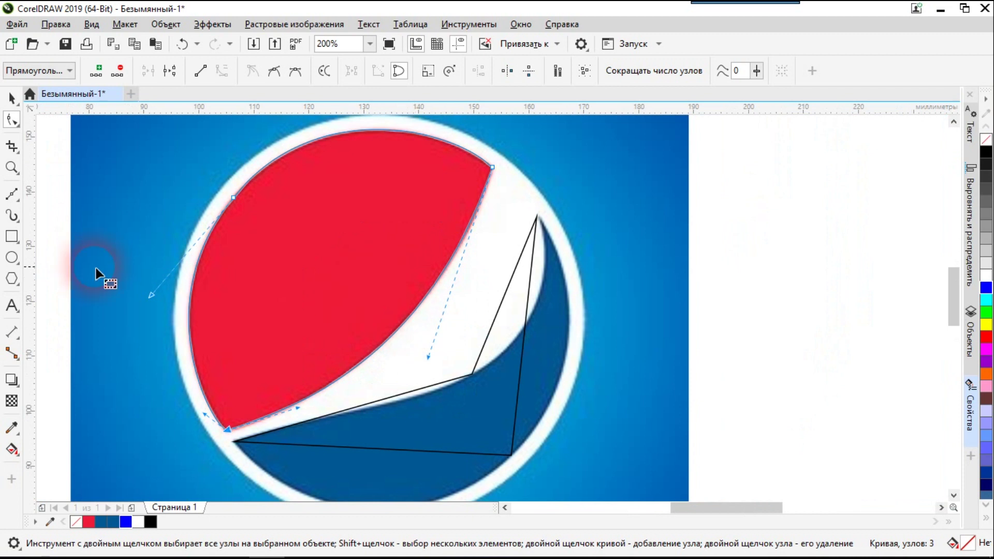
click(20, 462)
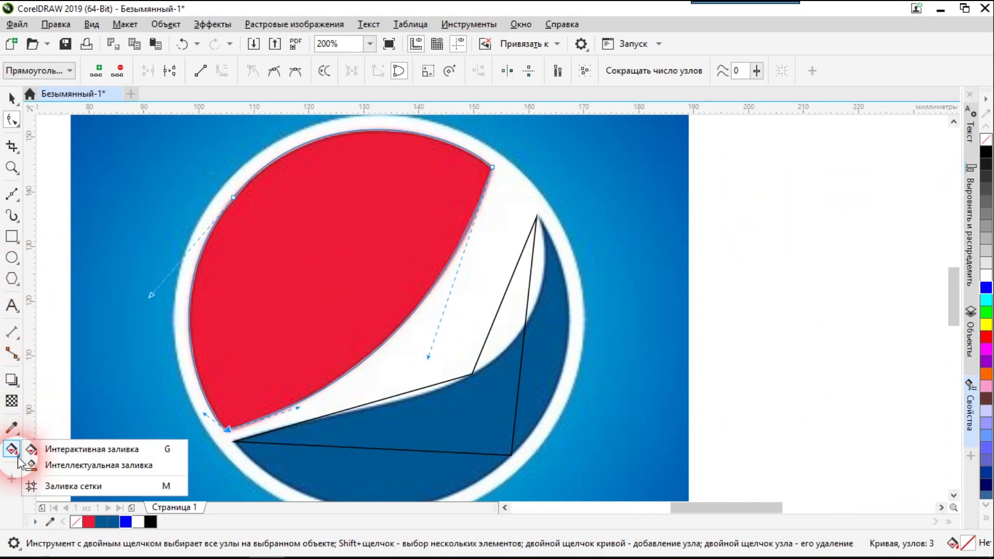
click(100, 469)
click(12, 428)
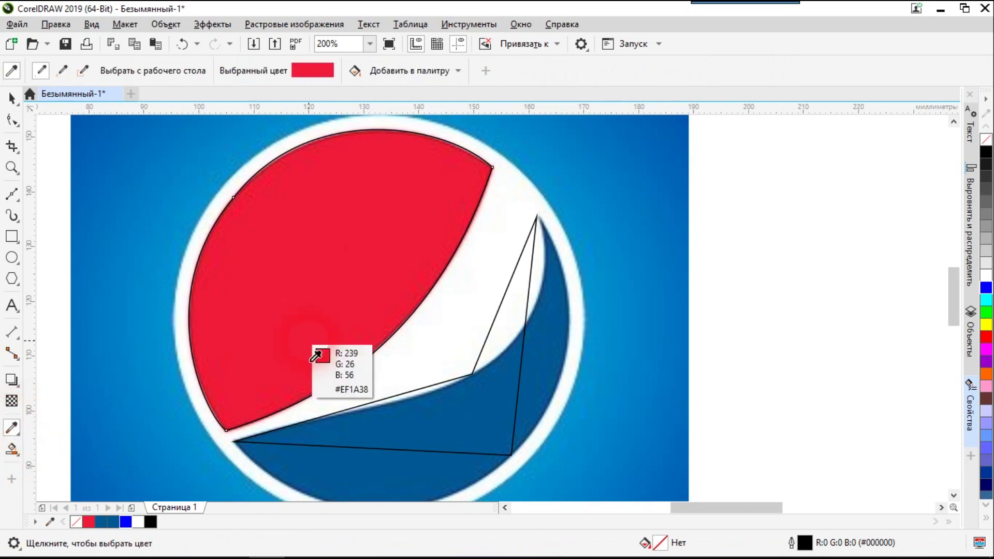
click(313, 349)
click(251, 395)
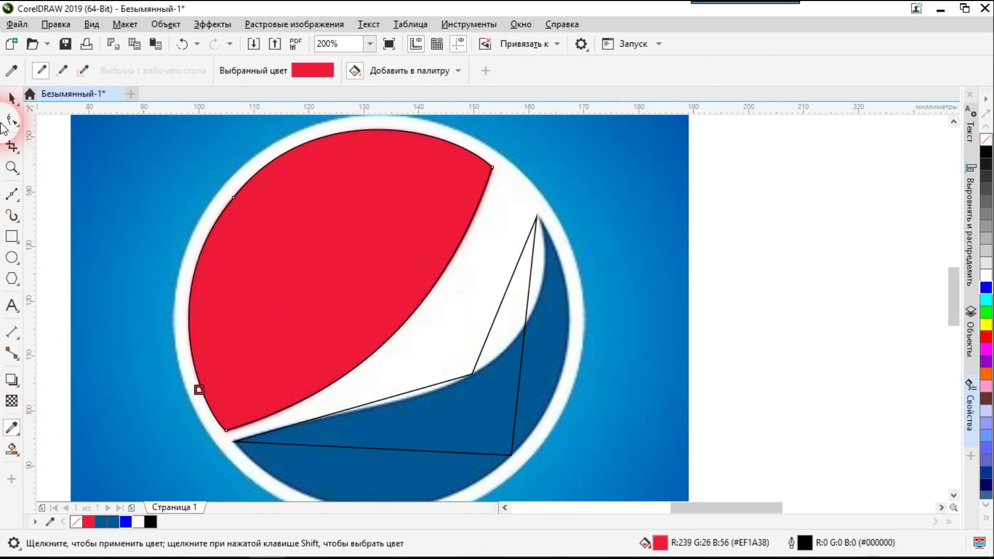
click(11, 99)
click(388, 366)
- Convert the right-hand segment of the outline over the blue area to a curve and bend it outward towards the blue edge
scroll(438, 376, down, 2)
scroll(462, 393, up, 2)
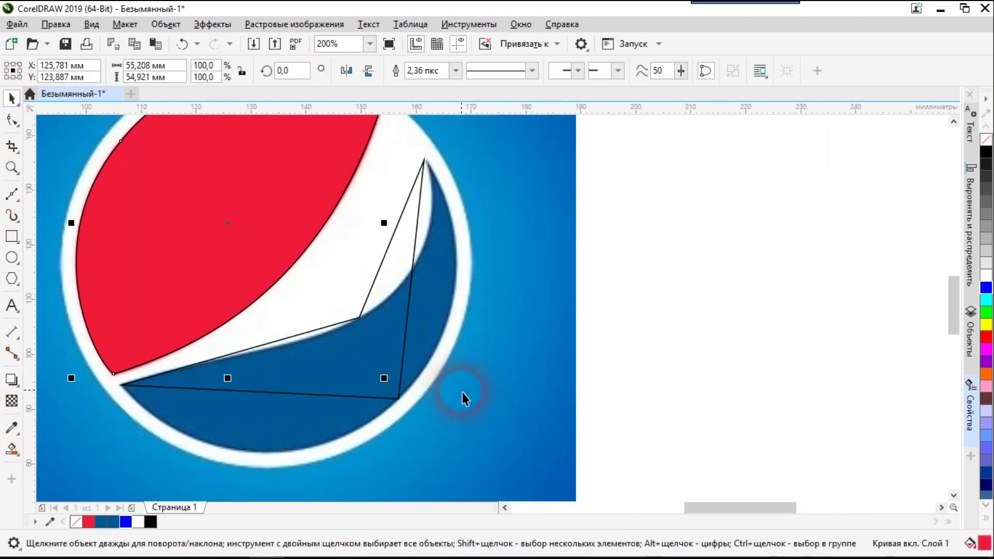
click(13, 122)
click(421, 283)
click(413, 281)
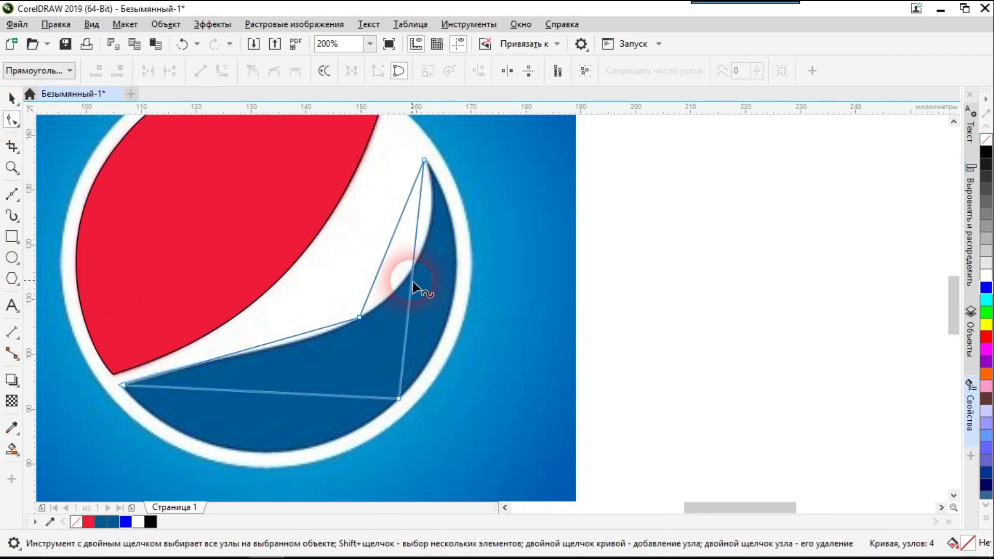
click(223, 71)
drag(416, 240, 502, 274)
scroll(442, 169, up, 2)
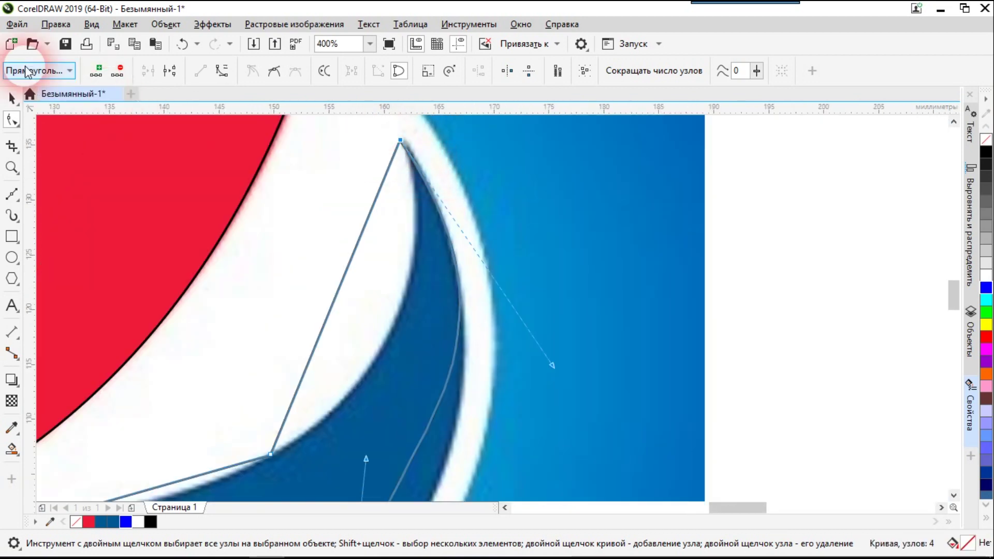
- Move the blue outline's top node onto the pointed upper tip of the bitmap's blue area
click(12, 98)
click(11, 120)
drag(400, 139, 406, 135)
scroll(406, 136, up, 4)
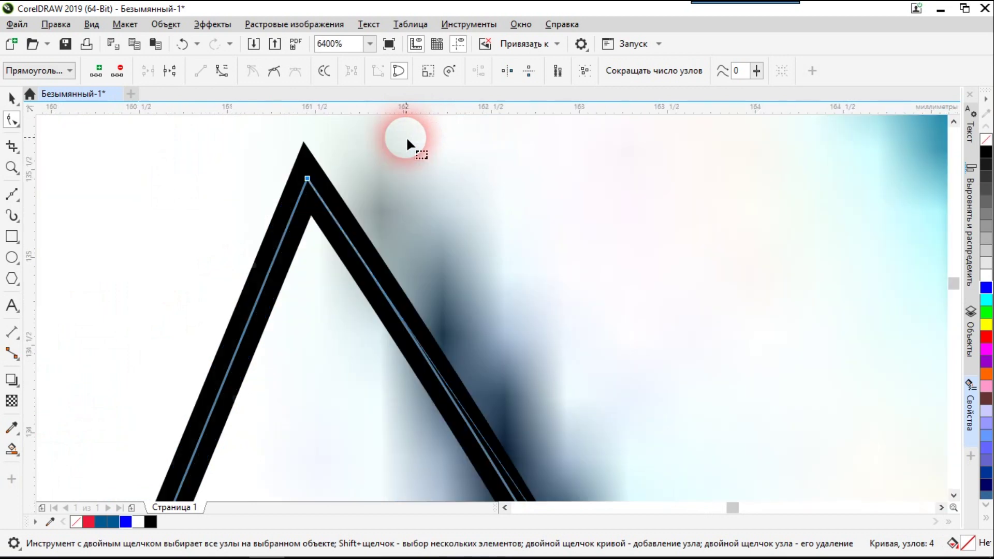
scroll(403, 139, down, 1)
drag(357, 156, 401, 137)
scroll(450, 215, down, 3)
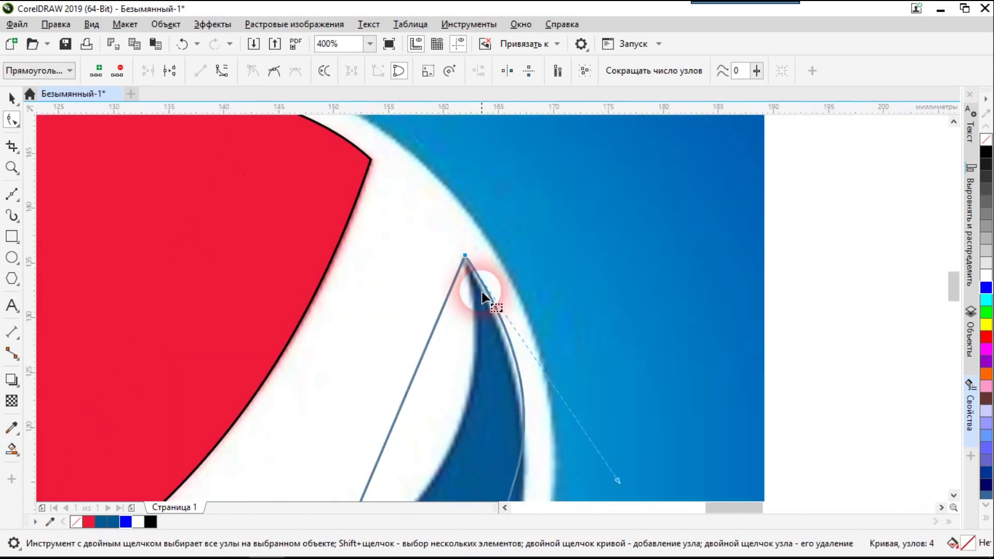
- Adjust the blue outline's right-hand curve so it follows the outer right edge of the blue area
scroll(500, 383, down, 1)
scroll(505, 396, up, 3)
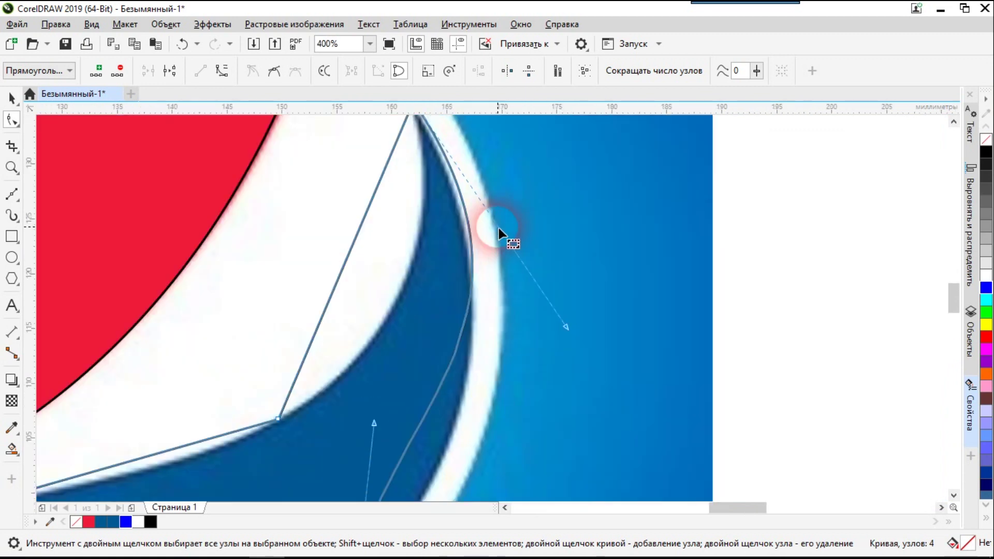
drag(552, 315, 557, 340)
scroll(511, 406, down, 2)
scroll(480, 461, up, 2)
drag(474, 259, 501, 367)
scroll(501, 368, down, 2)
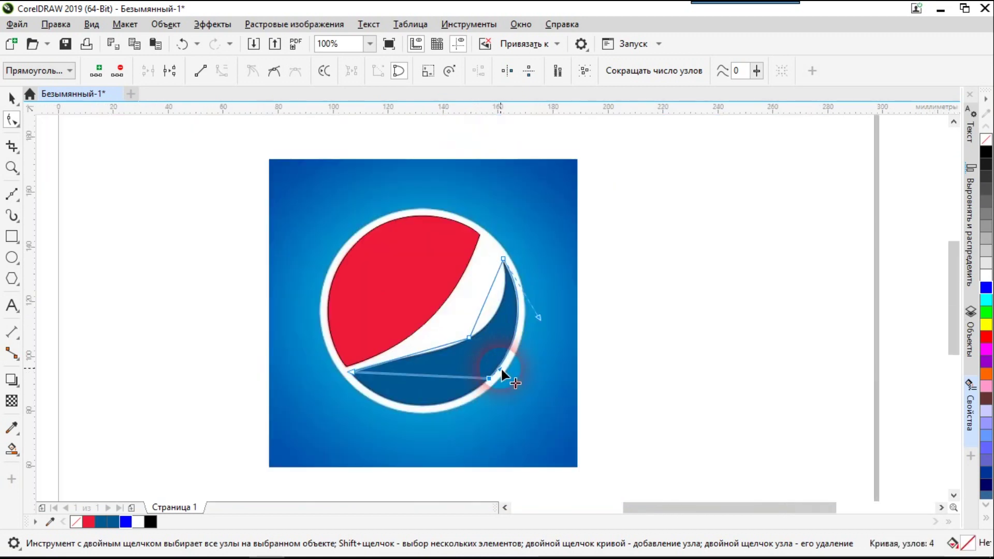
- Convert the blue outline's bottom segment to a curve and bend it along the lower arc of the blue area
scroll(501, 368, up, 2)
click(310, 287)
click(260, 259)
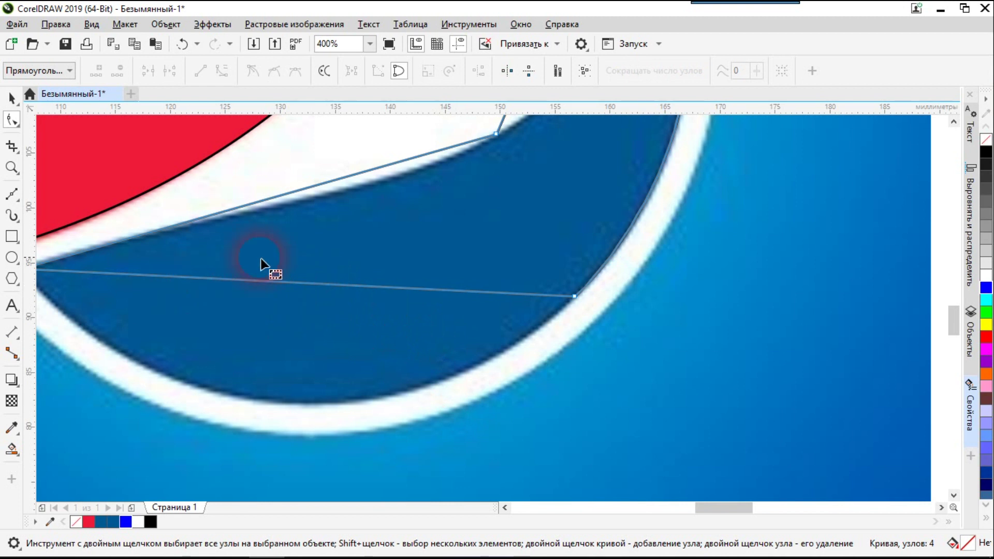
click(221, 71)
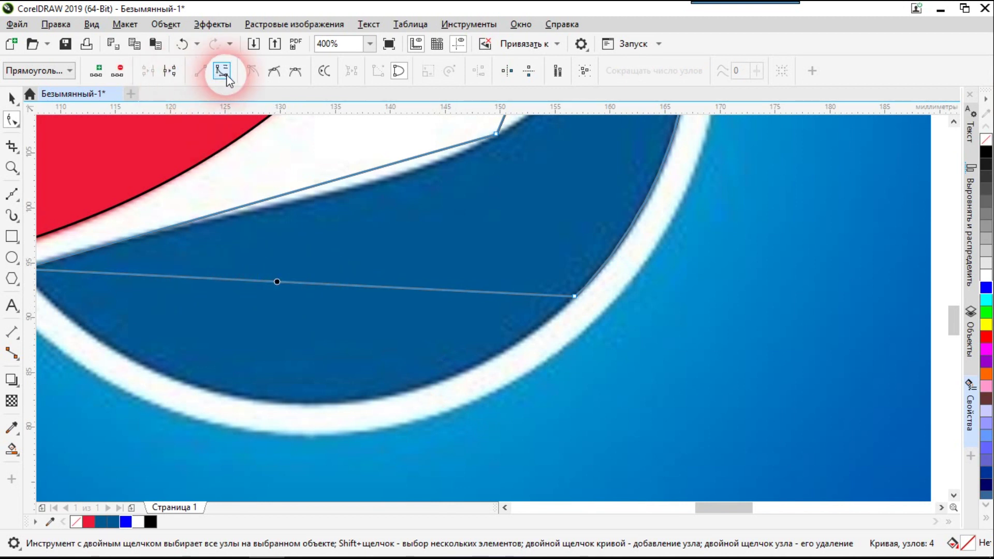
drag(389, 288, 399, 467)
click(253, 359)
drag(204, 279, 138, 415)
scroll(161, 349, down, 3)
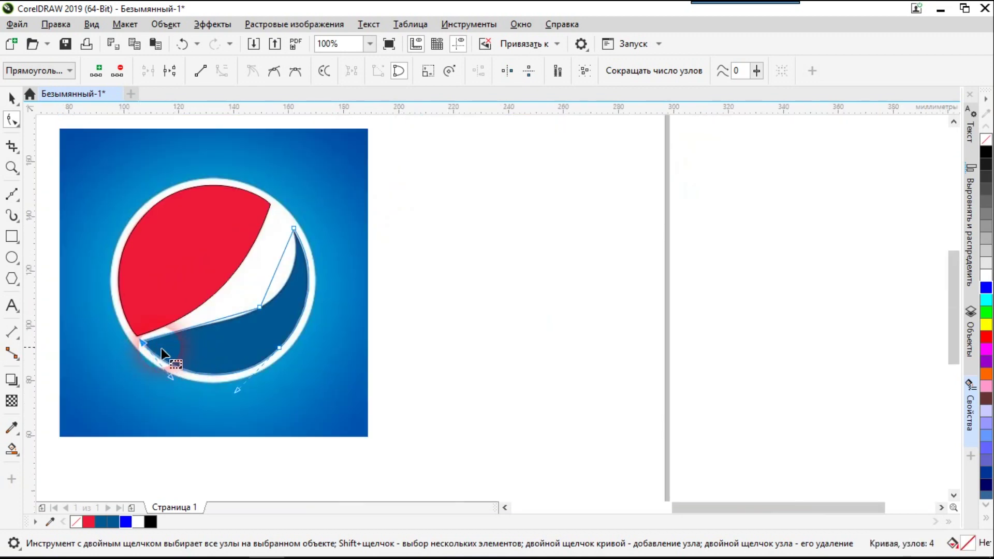
scroll(157, 346, up, 3)
click(427, 260)
scroll(532, 195, down, 3)
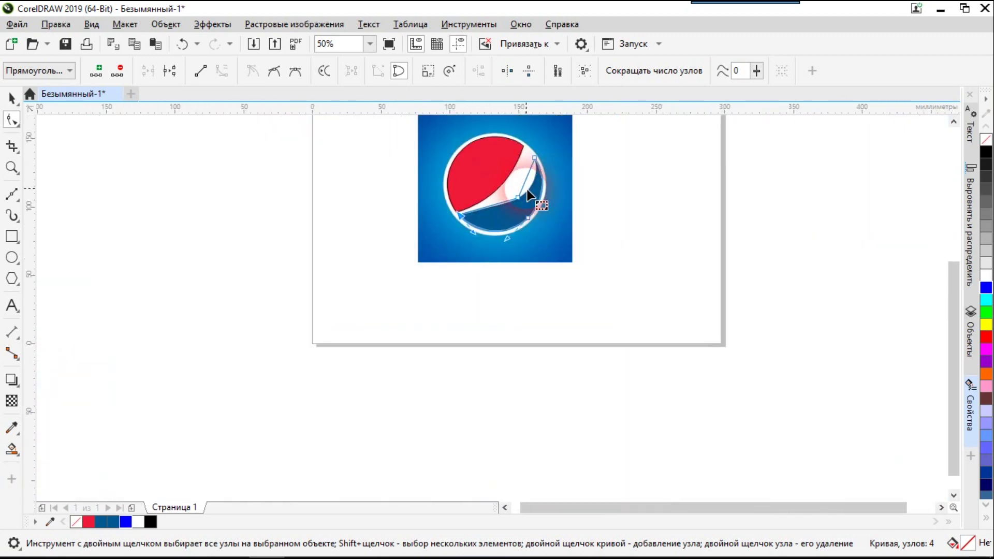
- Convert the blue outline's upper inner segment to a curve and fit it to the boundary between the white and blue areas
scroll(532, 161, up, 3)
click(503, 244)
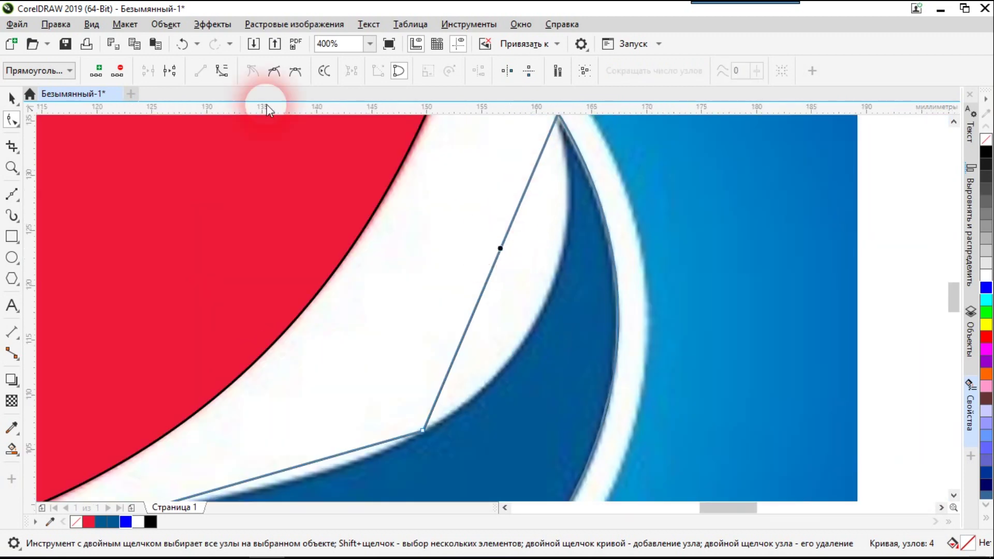
click(222, 70)
drag(516, 241, 600, 355)
drag(473, 330, 452, 401)
drag(516, 357, 522, 352)
click(442, 407)
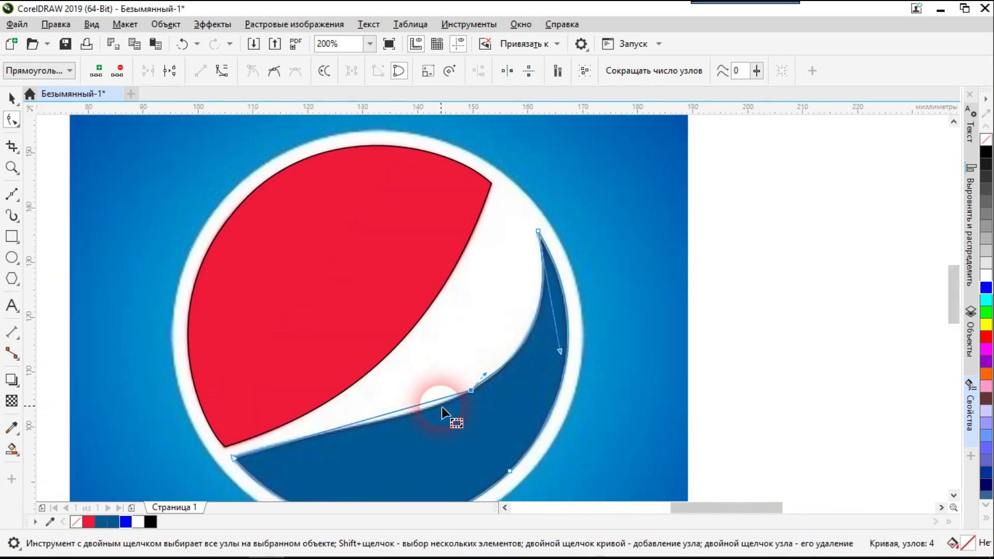
- Convert the blue outline's lower inner segment to a curve and fit it to the white band's lower edge
click(349, 428)
click(221, 72)
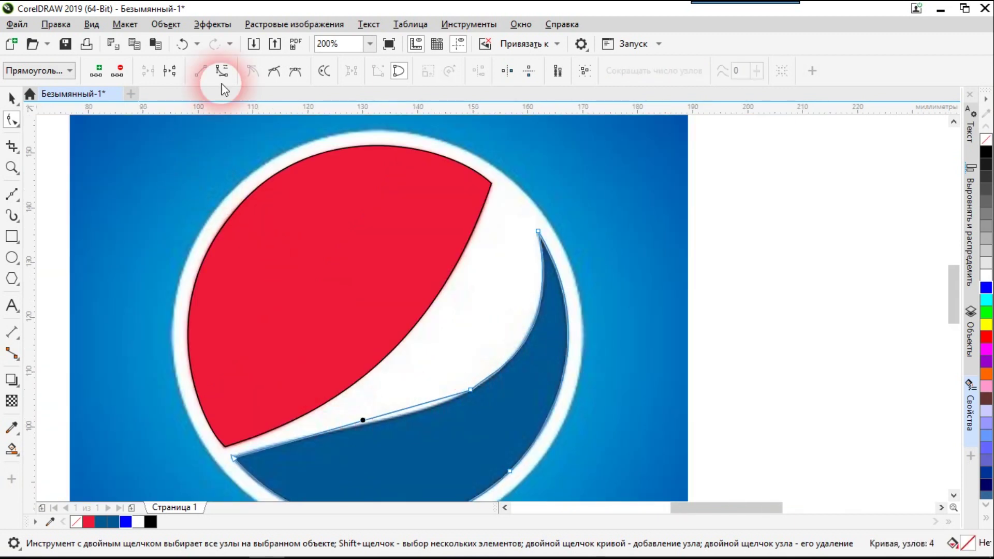
scroll(403, 418, up, 2)
drag(380, 416, 382, 431)
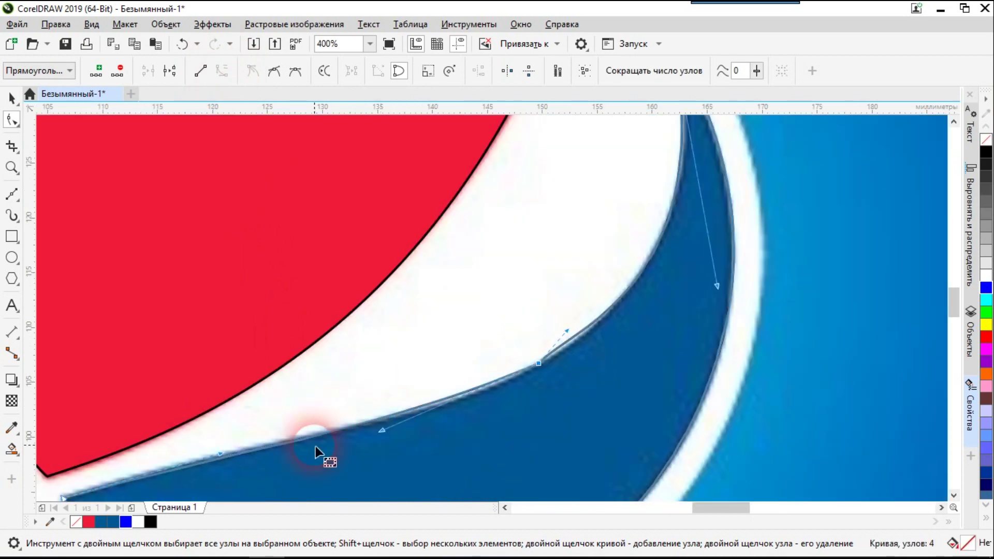
click(220, 457)
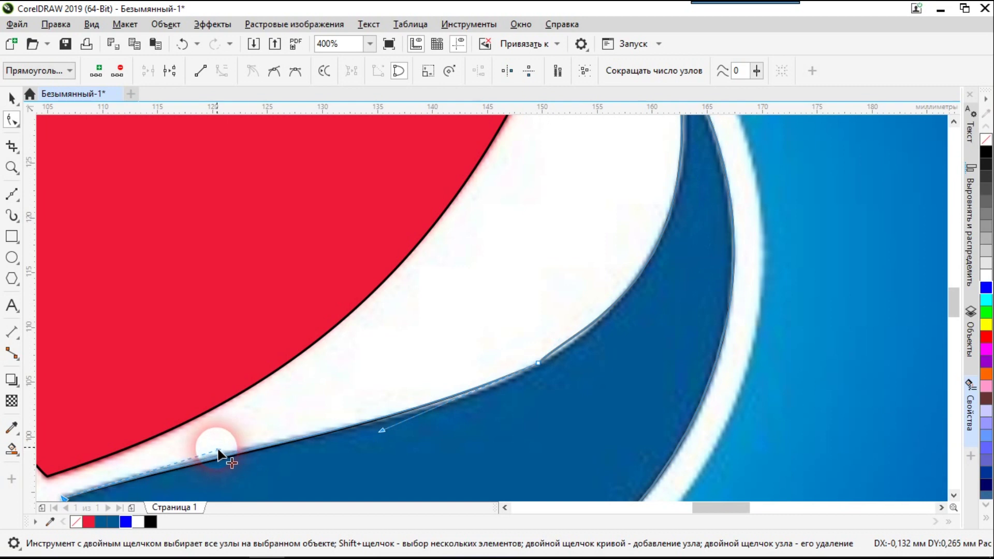
scroll(268, 462, down, 2)
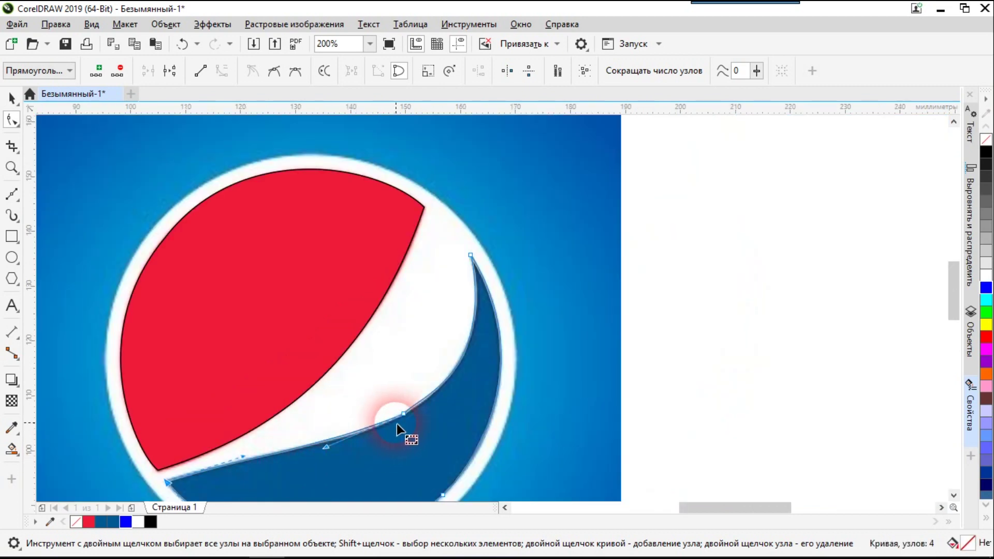
- Add an extra node on the blue outline's inner curve just above the corner node
scroll(397, 424, up, 3)
click(425, 367)
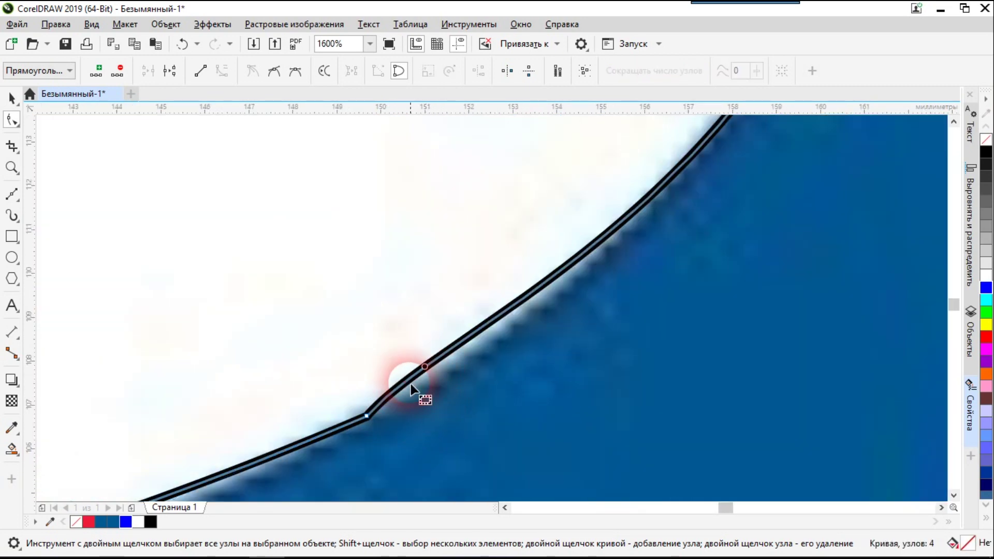
key(space)
key(F3)
key(F3)
key(F3)
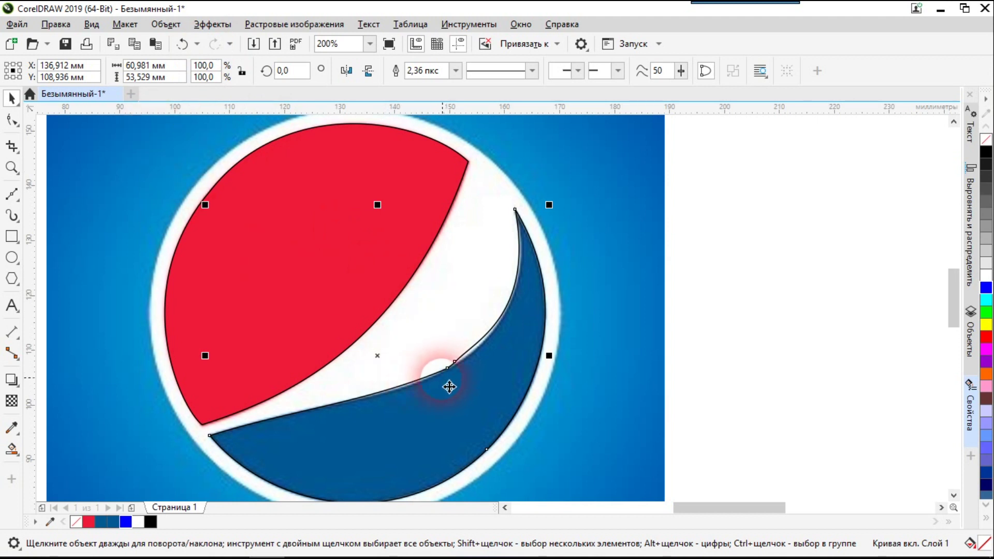
click(419, 382)
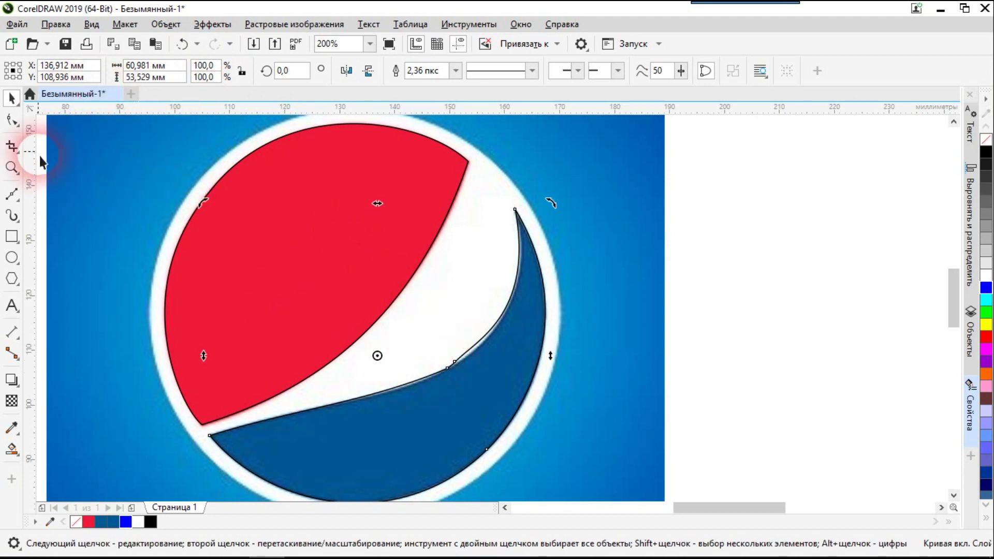
- Delete the two neighbouring nodes at the kink in the blue outline's inner edge, leaving a single curve segment
key(F10)
click(448, 368)
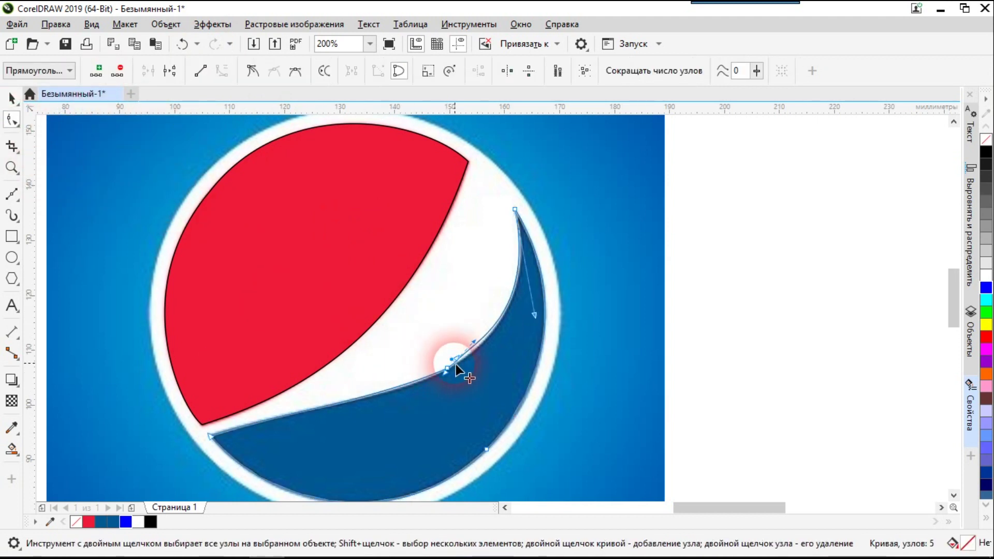
click(447, 371)
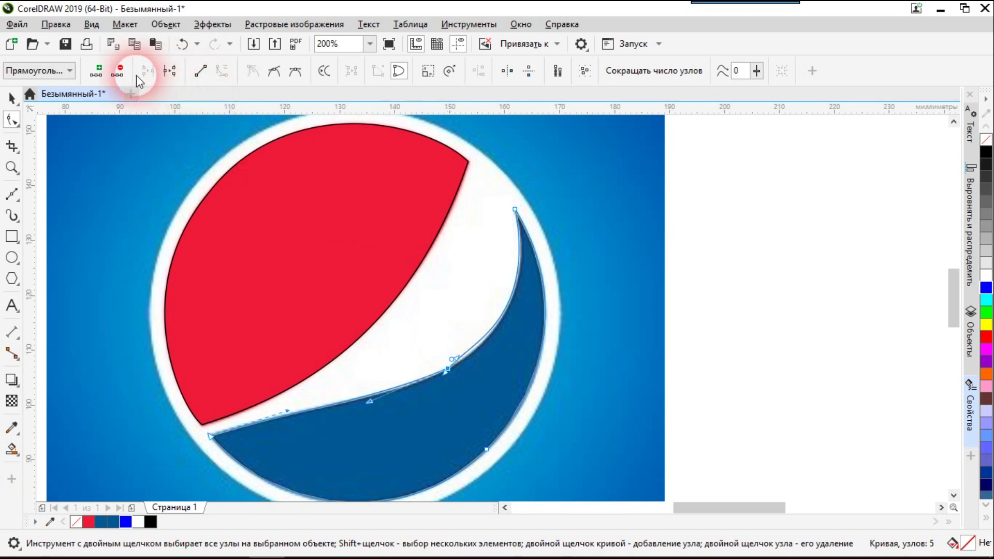
click(118, 71)
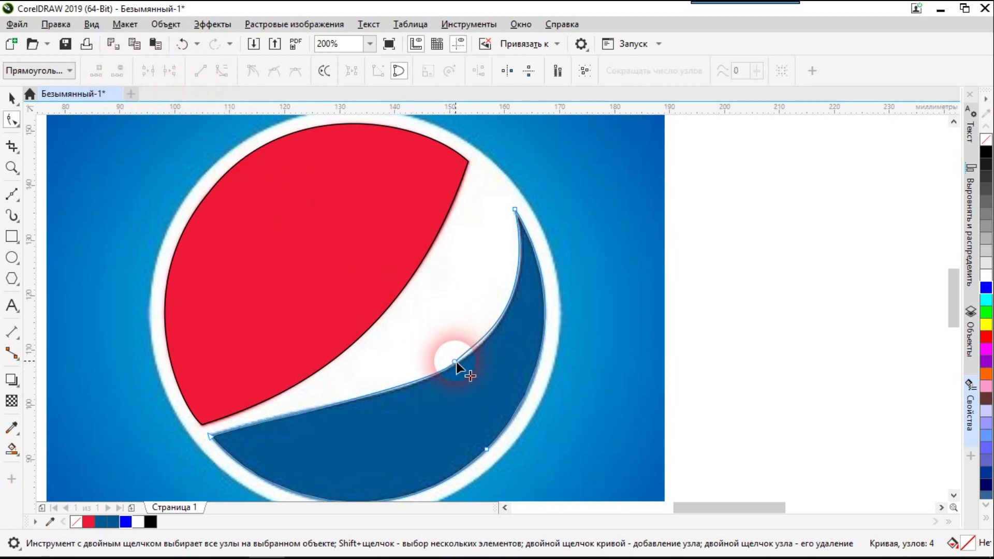
click(119, 71)
click(471, 349)
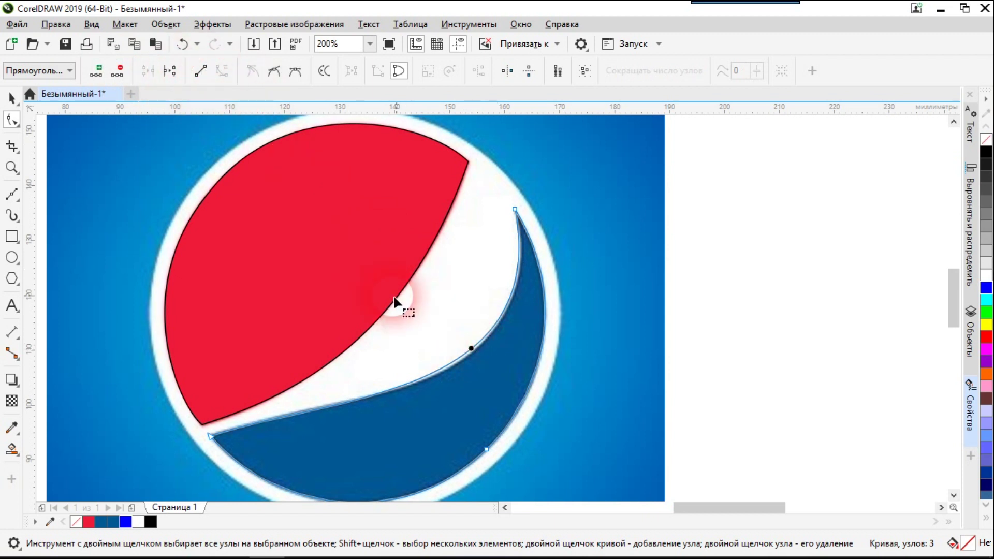
- Add one node to the blue outline's inner curve and adjust the surrounding handles to follow the white-blue boundary smoothly
scroll(481, 337, up, 1)
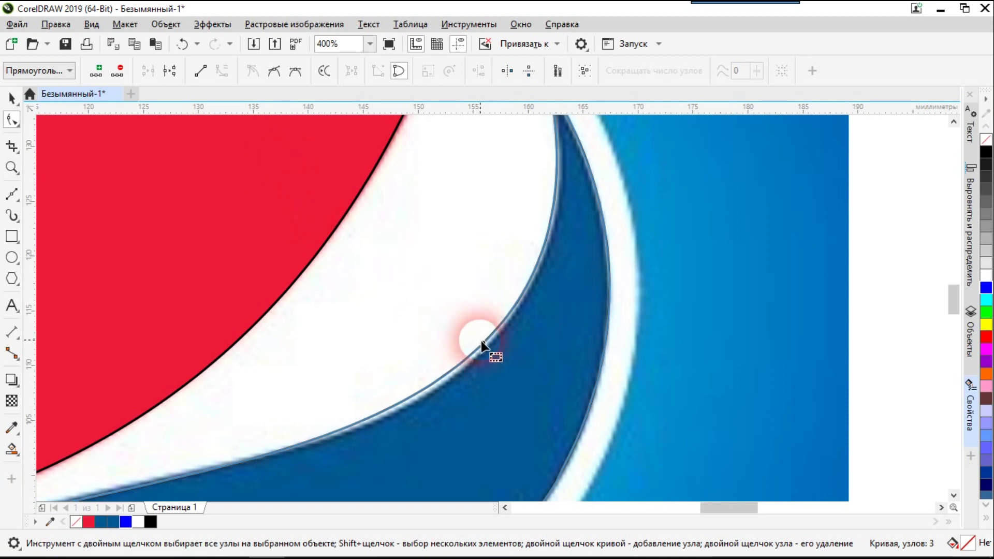
double_click(483, 344)
scroll(489, 365, down, 3)
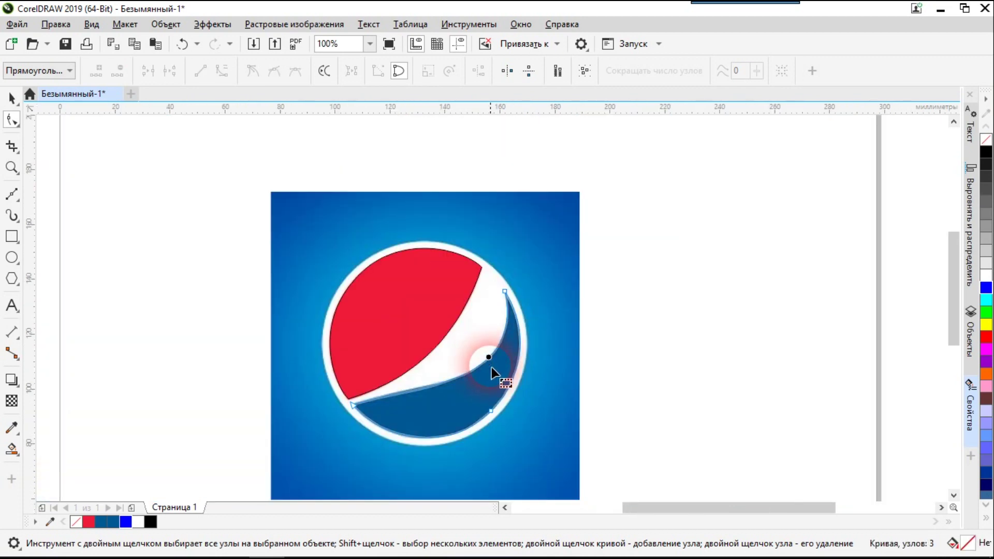
scroll(492, 362, up, 1)
drag(426, 398, 414, 392)
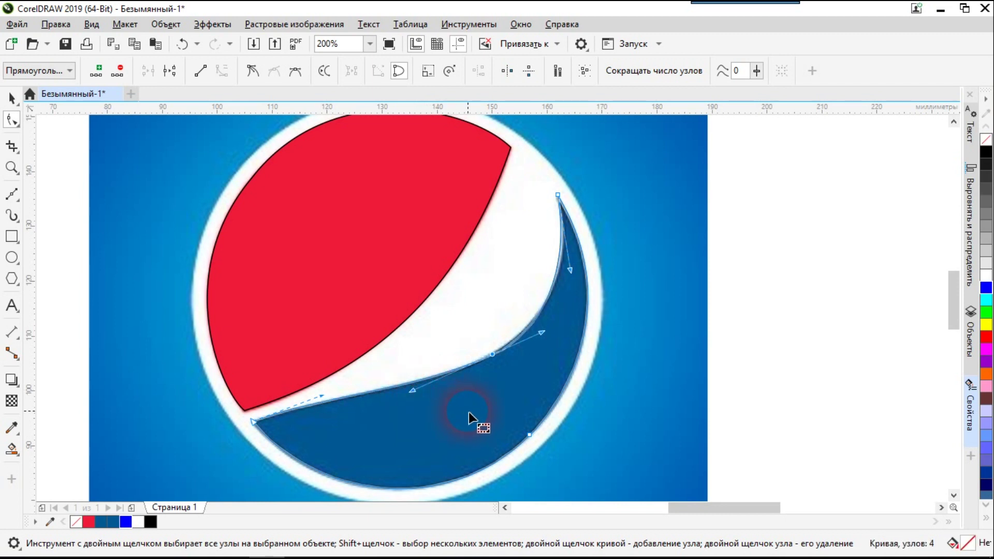
drag(542, 332, 535, 331)
drag(567, 271, 574, 275)
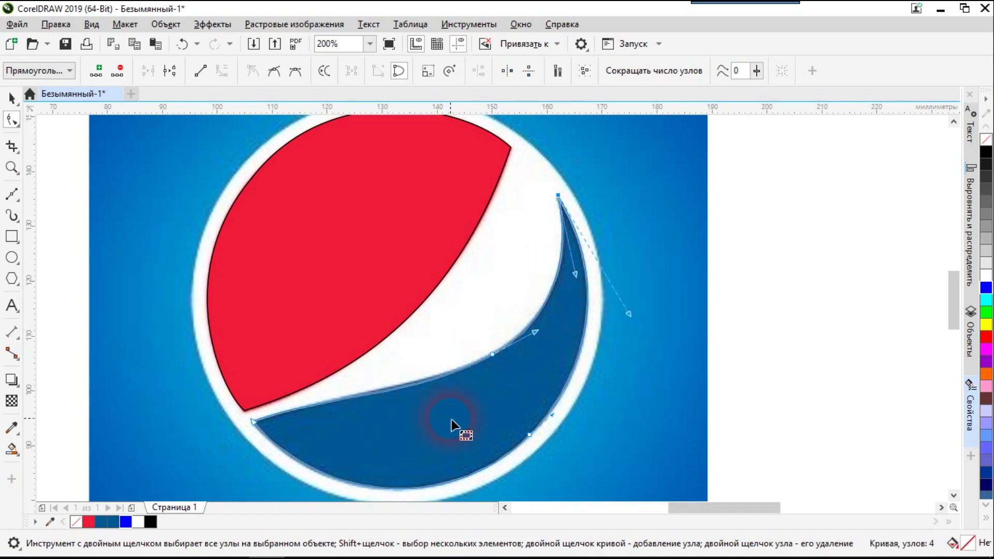
scroll(453, 422, down, 1)
scroll(482, 443, up, 1)
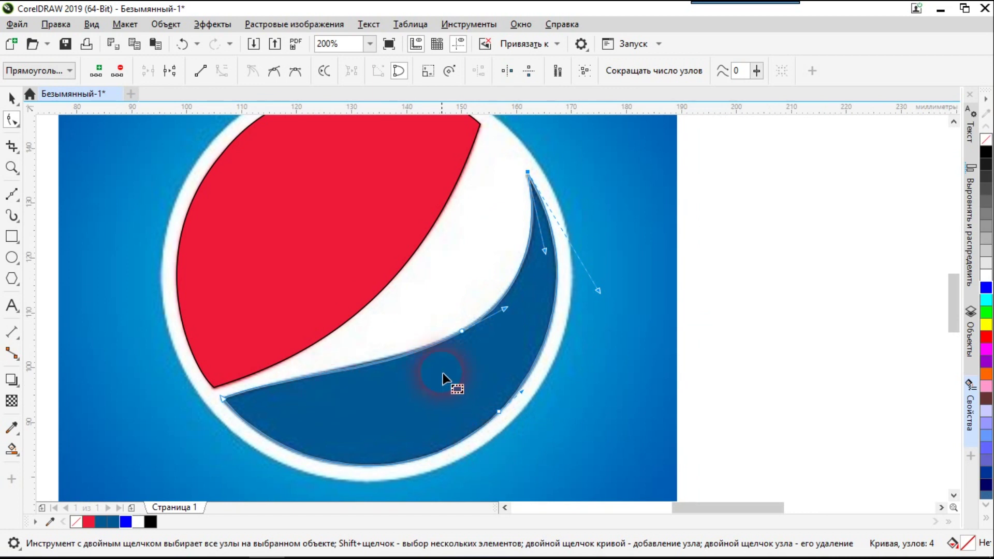
scroll(446, 384, down, 1)
- Sample the blue from the logo's lower segment and apply it as the fill of the blue outline
click(13, 98)
click(140, 186)
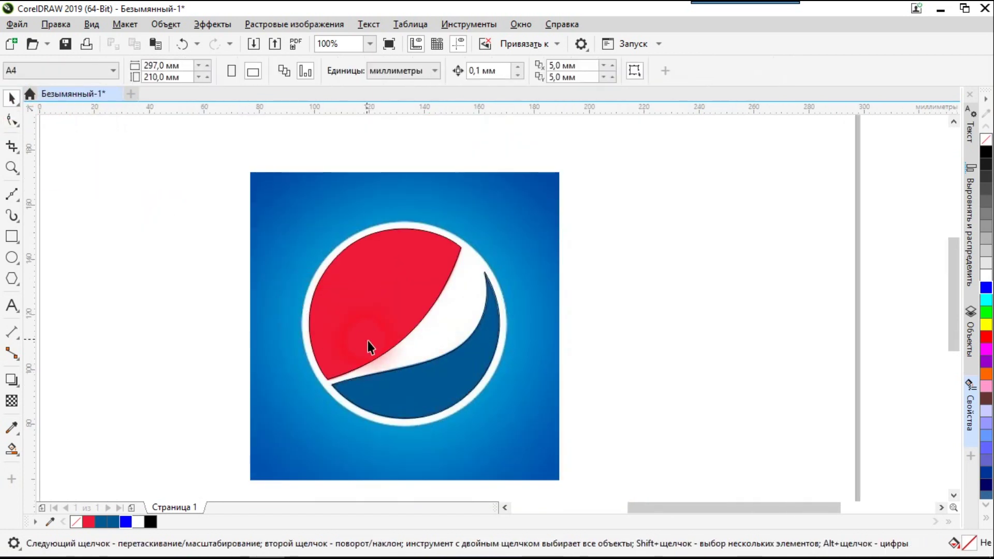
click(12, 428)
click(425, 391)
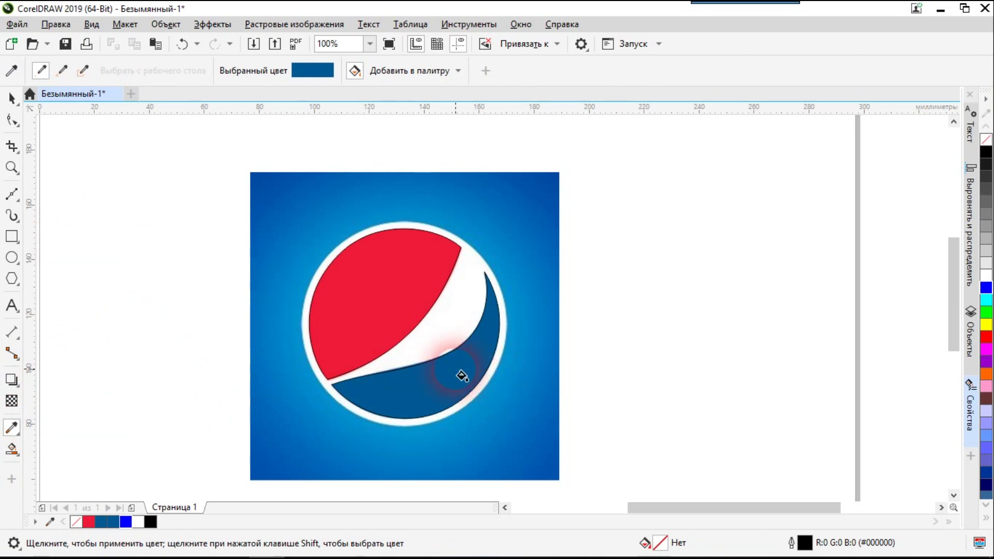
click(13, 98)
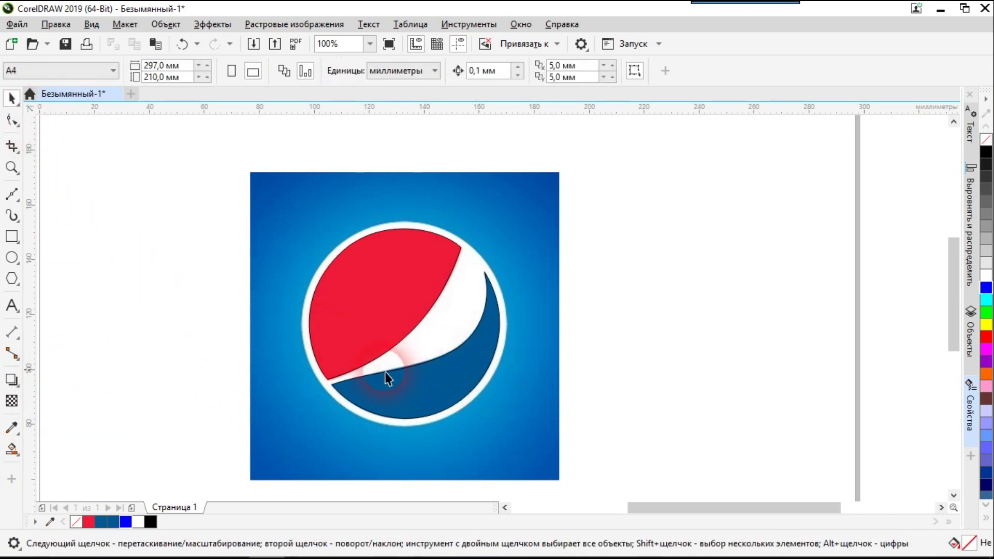
- Draw a circle about 75 mm in diameter and align it with the outer edge of the logo's white ring
click(12, 257)
drag(294, 215, 495, 437)
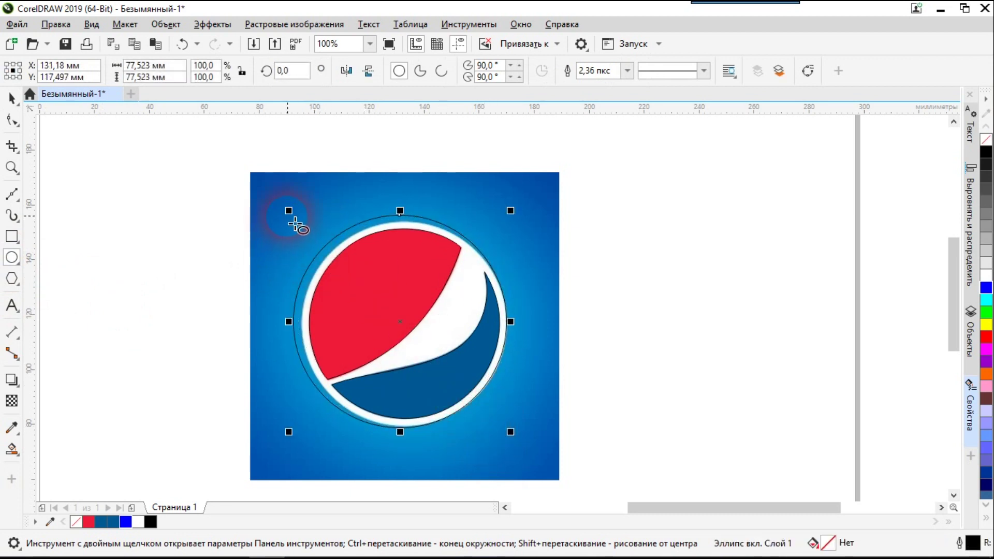
mouse_move(289, 211)
mouse_down()
mouse_move(299, 224)
mouse_move(295, 216)
mouse_up()
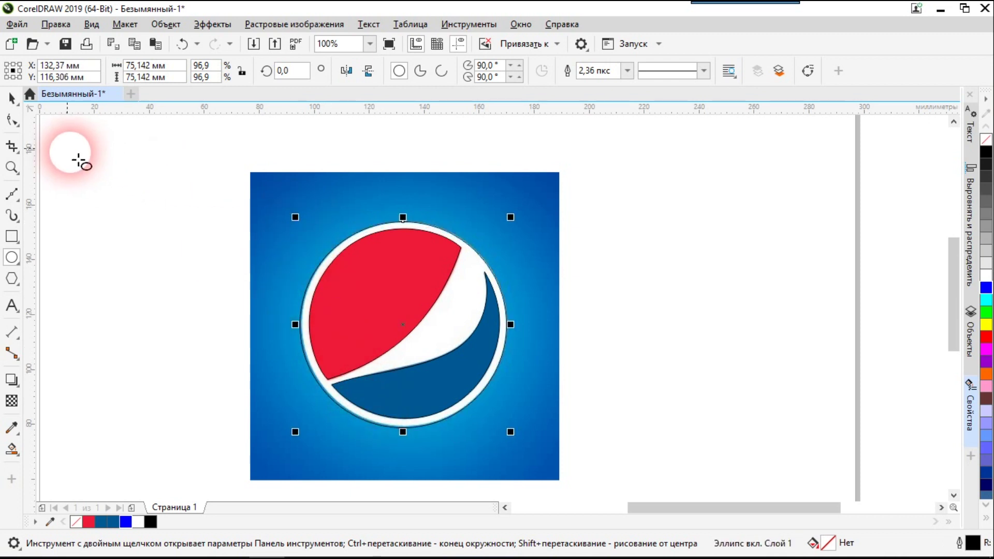
click(16, 101)
click(100, 189)
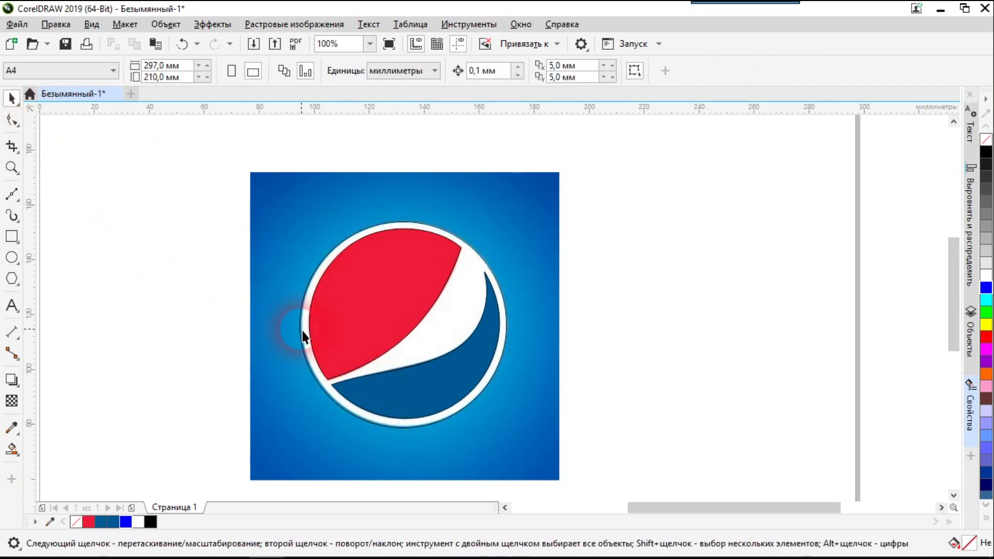
click(315, 368)
drag(316, 370, 317, 370)
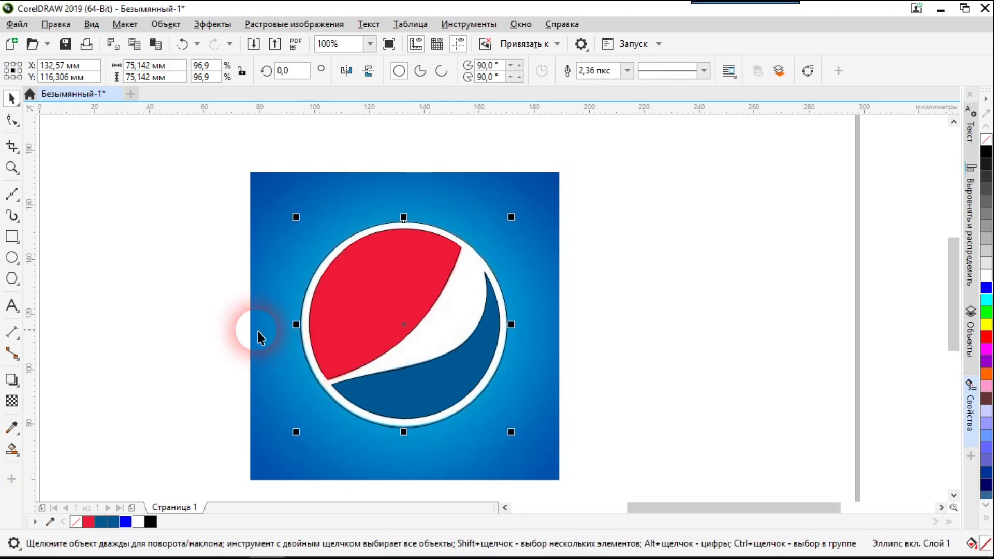
- Fill the ring circle with white and send it behind all other objects
click(986, 276)
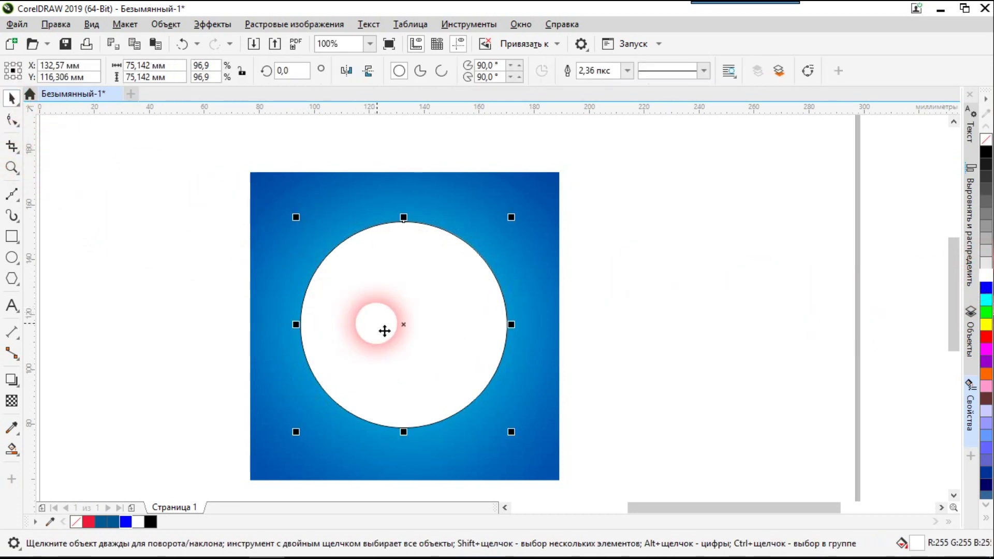
key(ctrl+z)
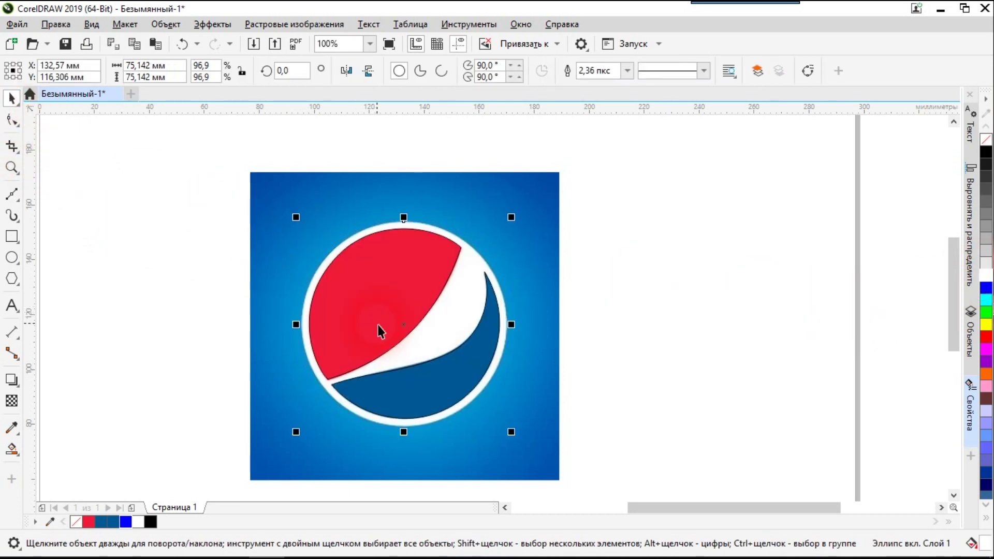
- Move the source bitmap off to the right of the tracing and remove the outlines from all traced shapes
drag(437, 197, 809, 204)
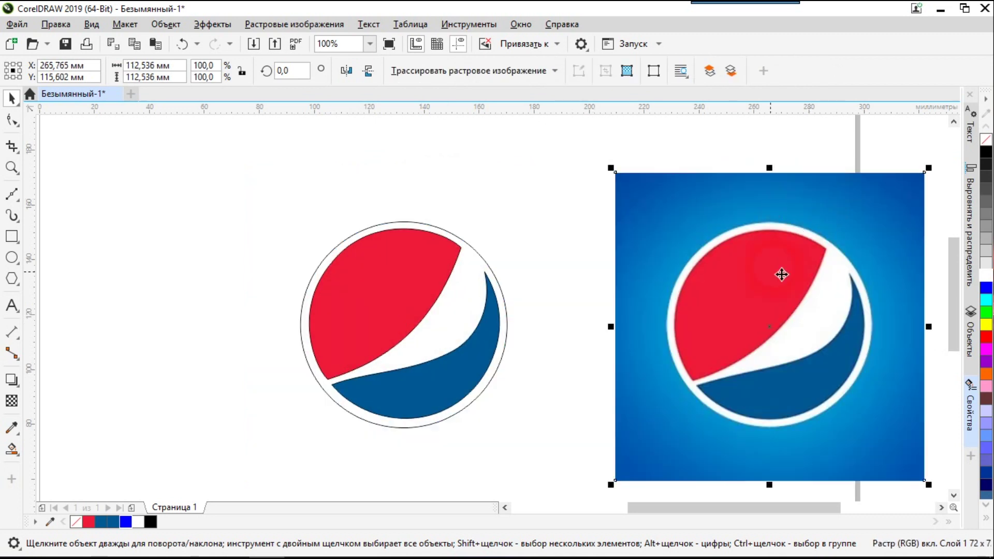
click(569, 357)
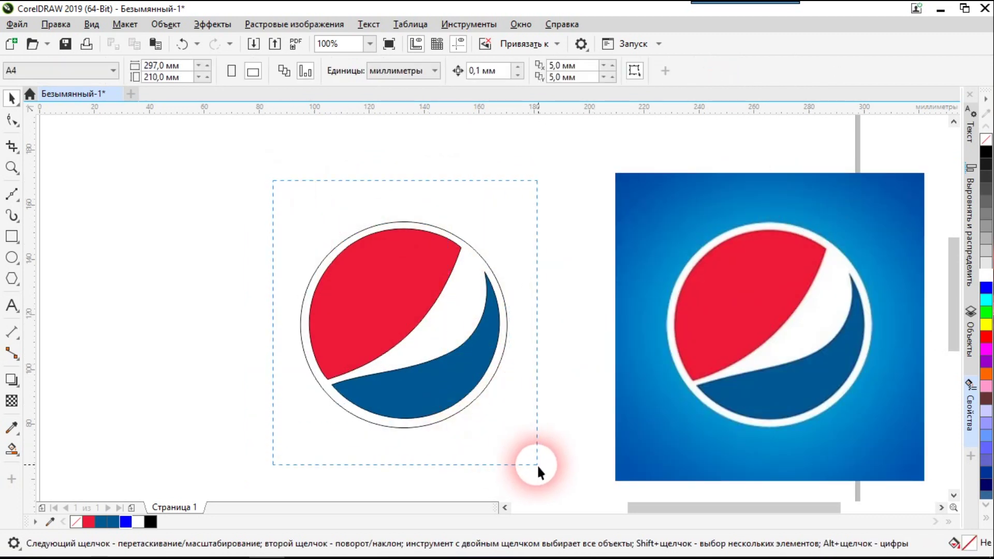
drag(525, 464, 526, 465)
click(641, 72)
click(642, 74)
click(603, 80)
click(539, 207)
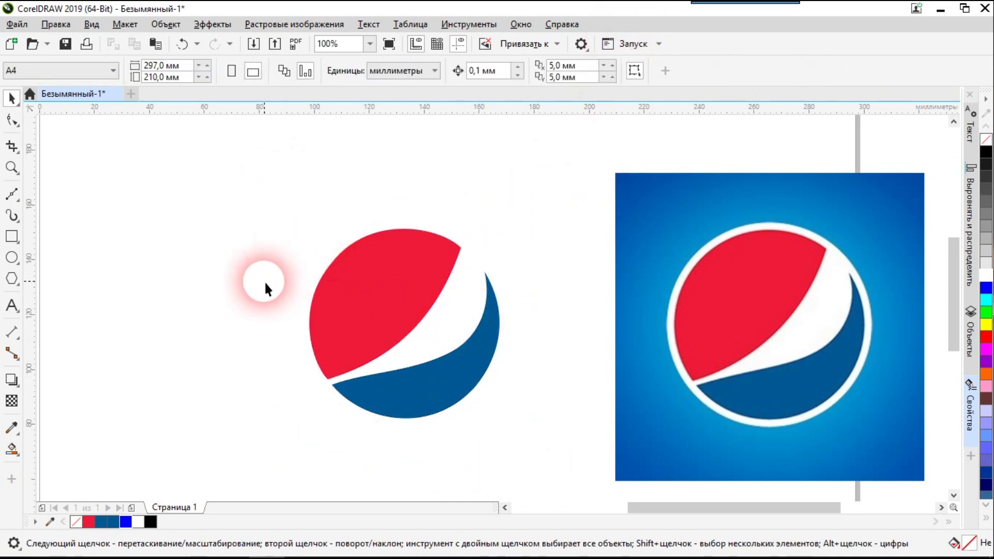
- Shift the bitmap further away from the tracing and draw a square of about 88 mm around the traced logo
drag(782, 271, 836, 273)
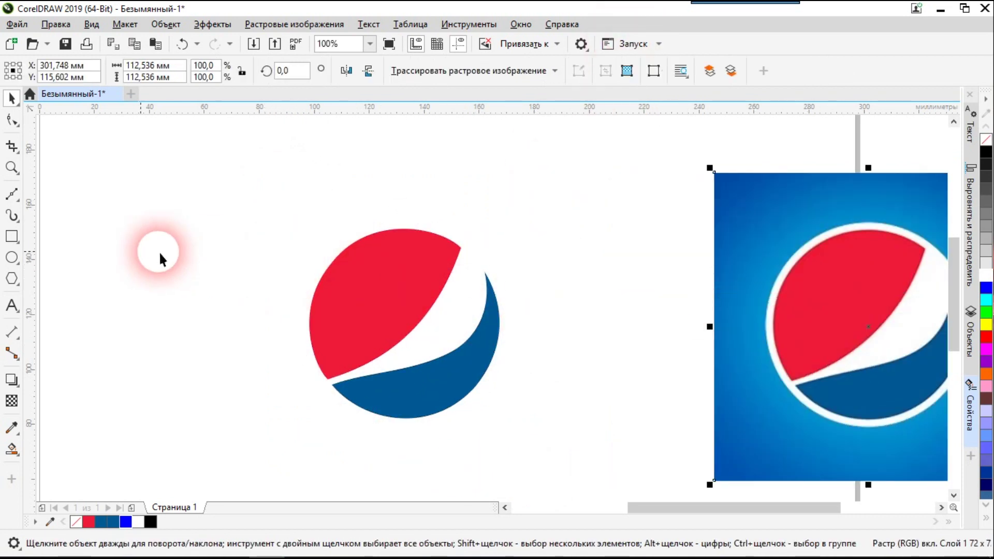
click(12, 236)
drag(288, 205, 533, 452)
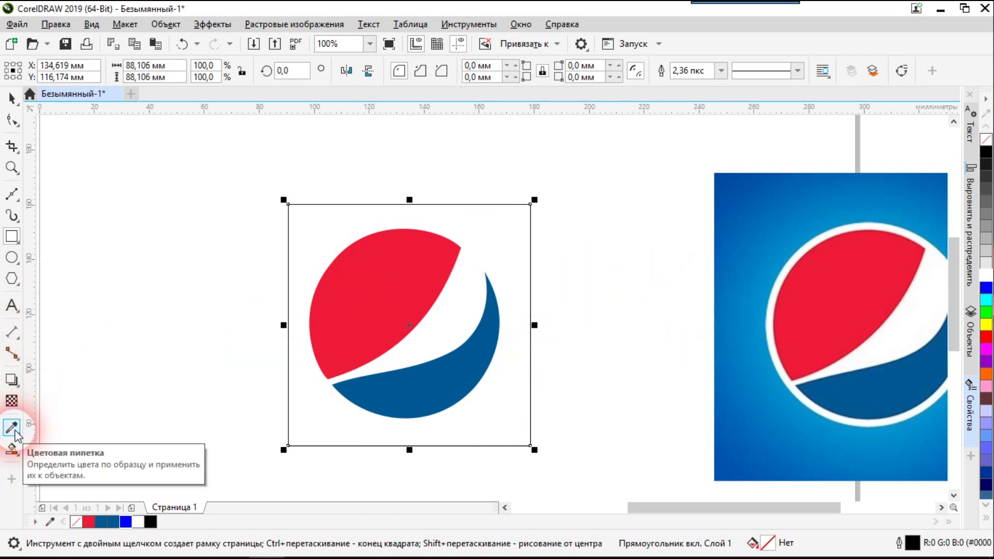
- Apply an elliptical fountain fill to the square with the Interactive Fill tool
click(12, 448)
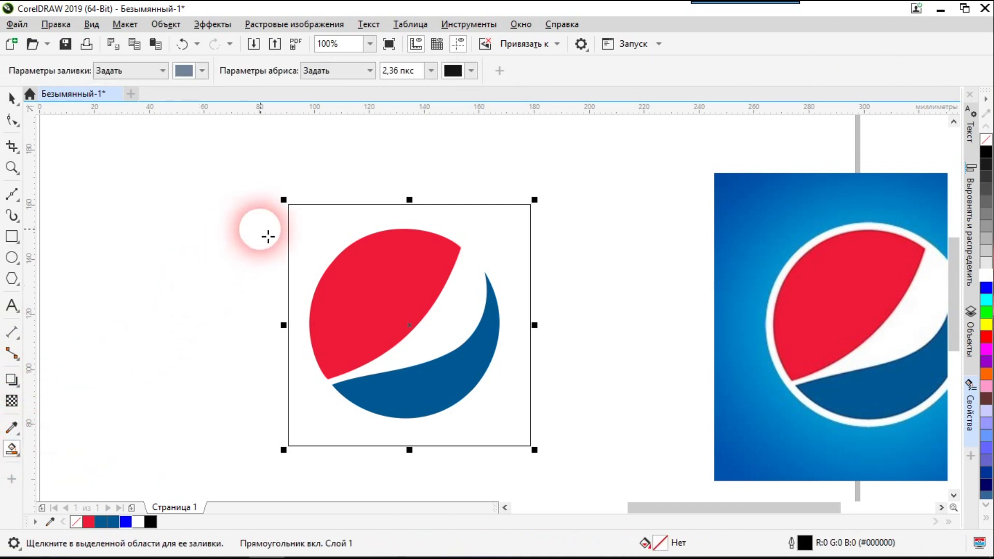
click(14, 454)
click(62, 447)
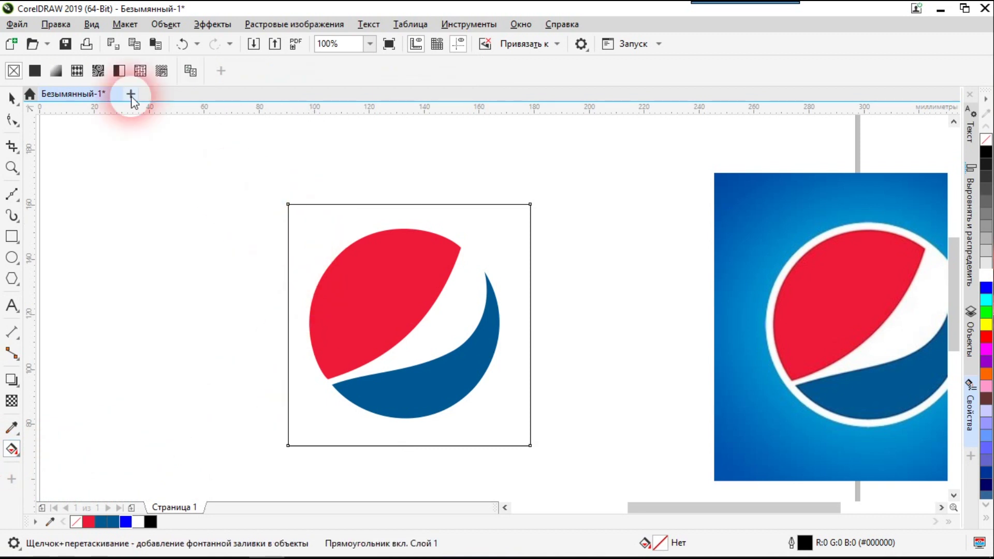
click(56, 71)
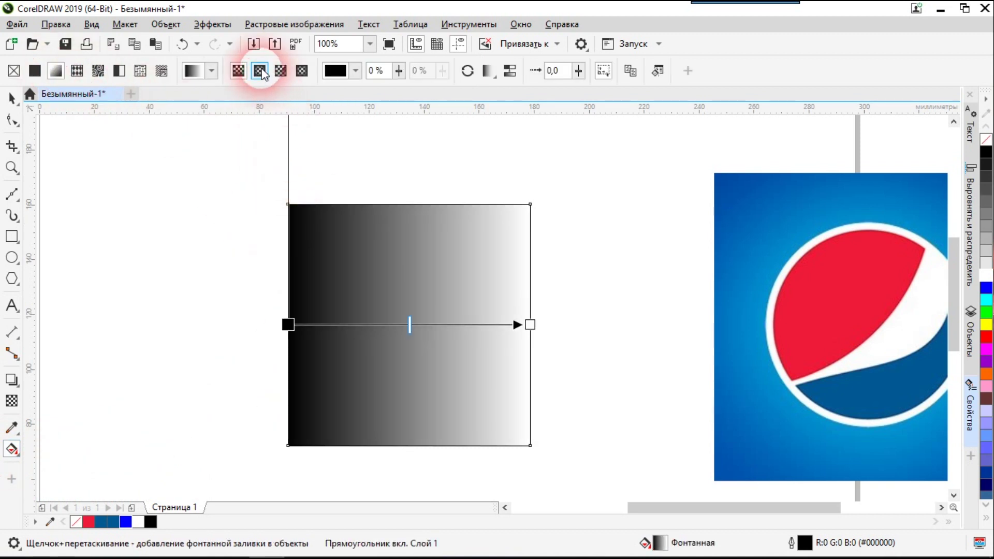
click(259, 71)
- Set the gradient's outer colour to #014EA6 sampled from the bitmap's dark-blue edge, and shift the gradient midpoint outward
click(530, 325)
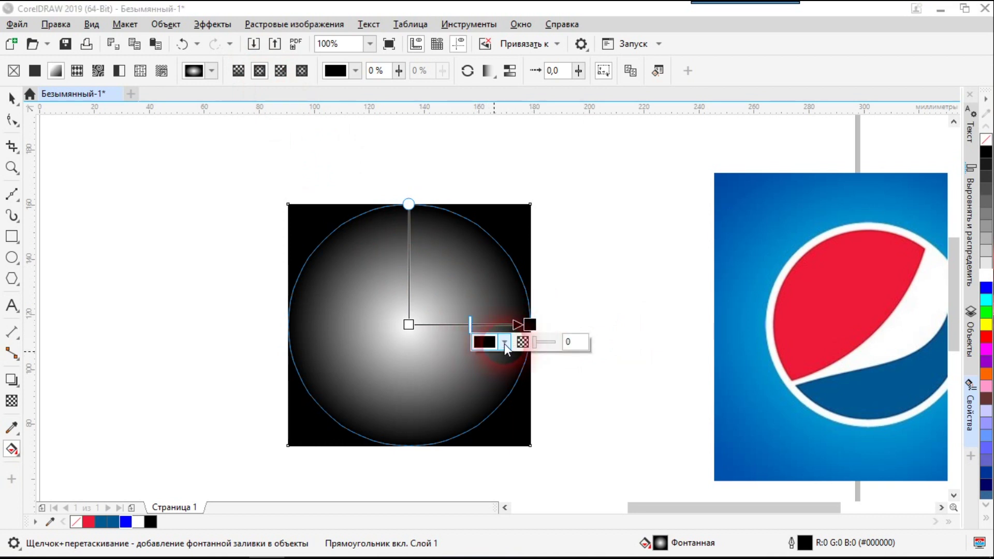
click(505, 342)
click(611, 310)
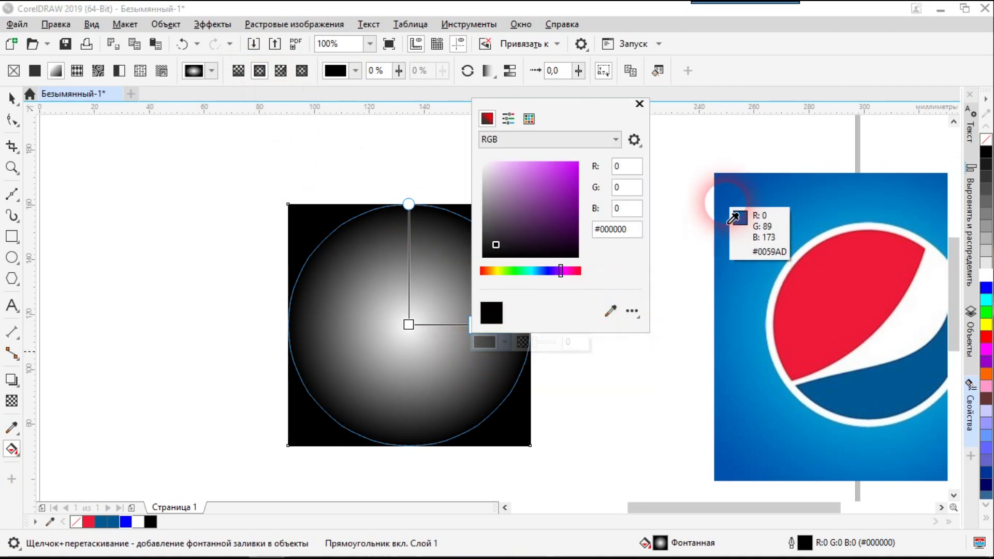
click(716, 202)
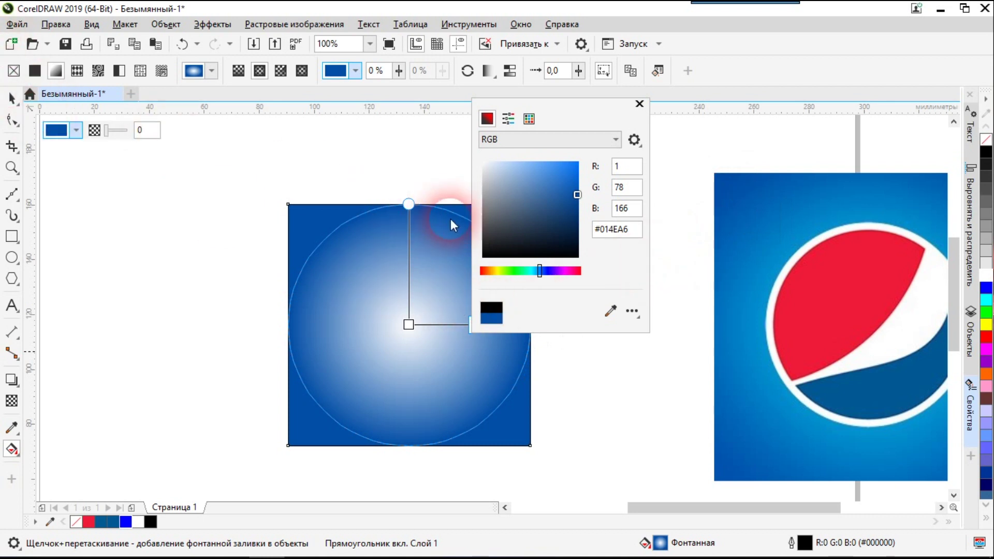
click(638, 105)
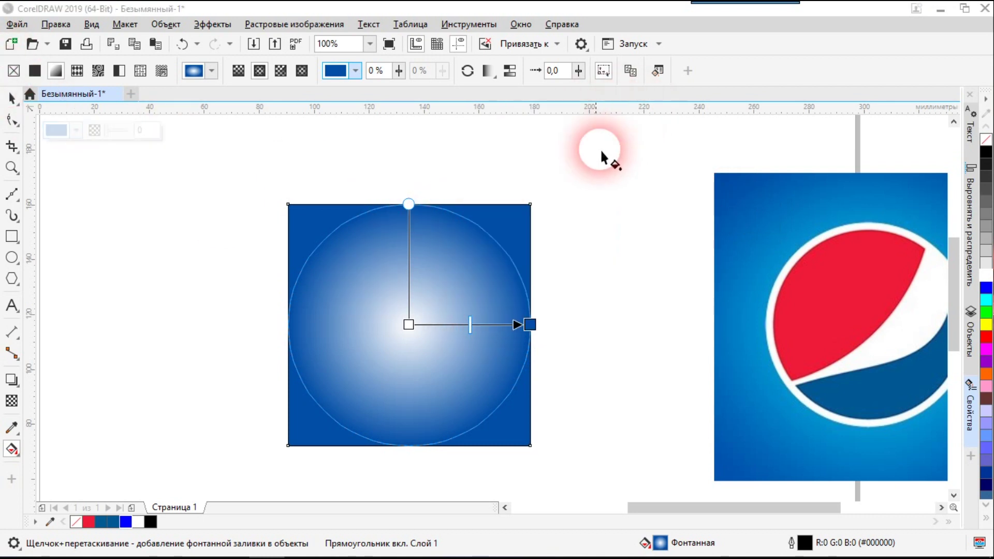
drag(478, 333, 497, 334)
click(11, 98)
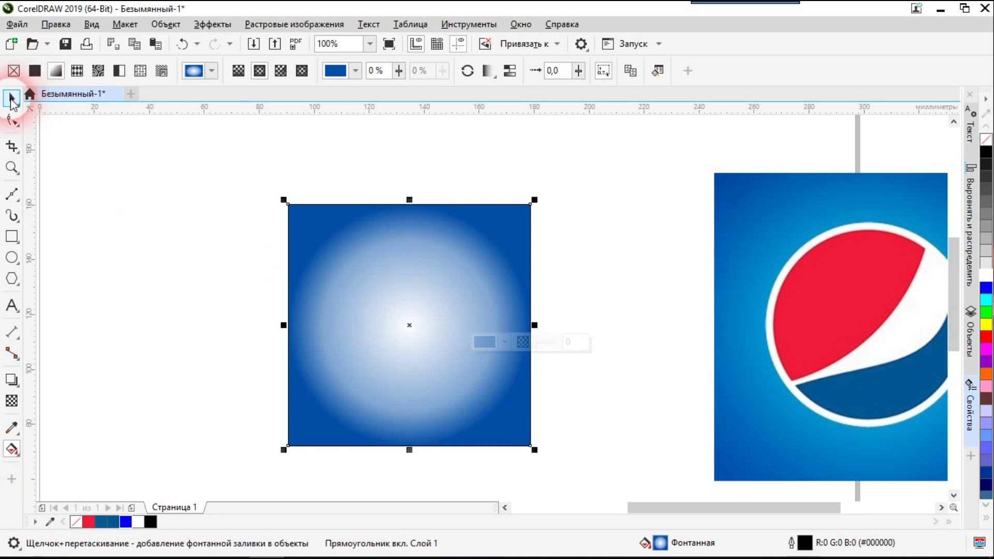
click(255, 215)
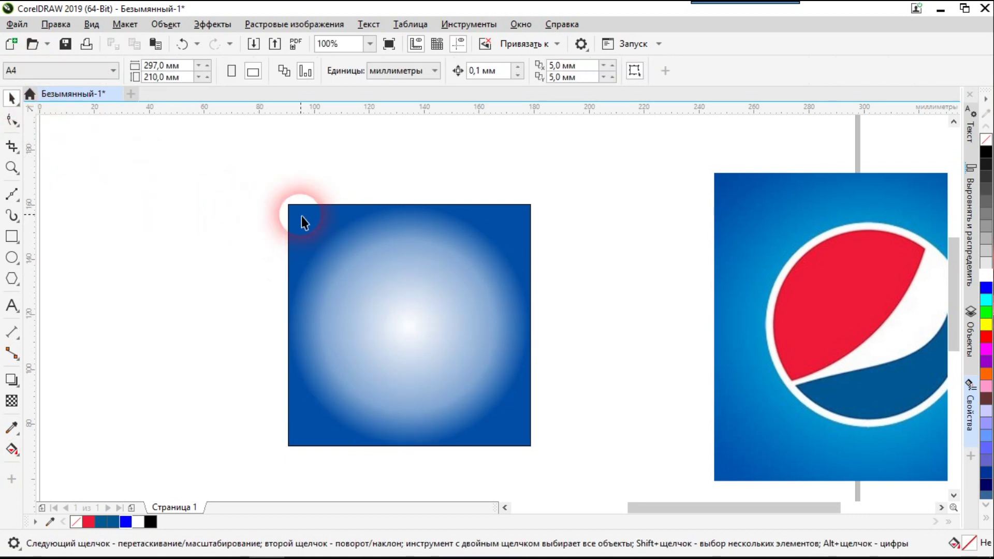
- Send the gradient square to the back, behind the traced logo
click(336, 237)
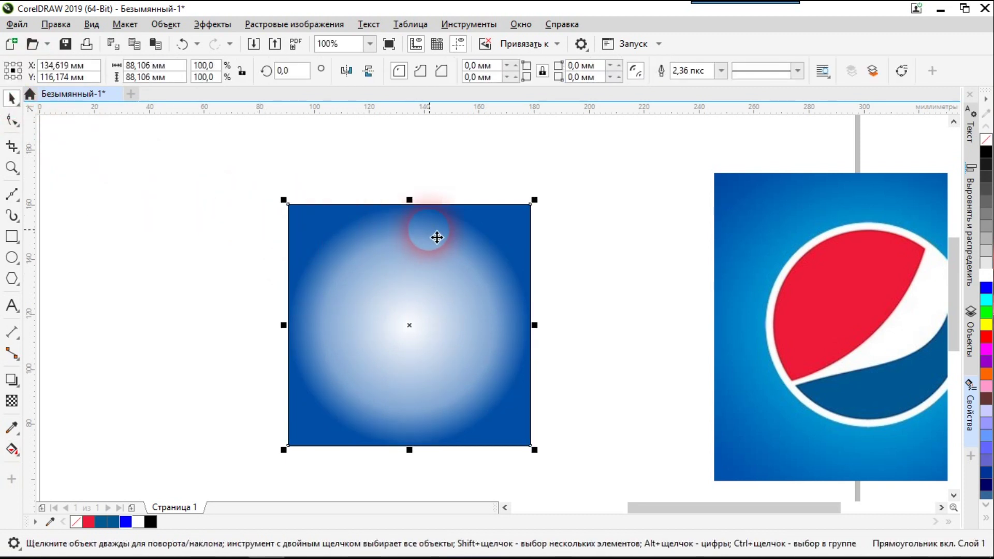
key(shift+Page_Down)
click(582, 234)
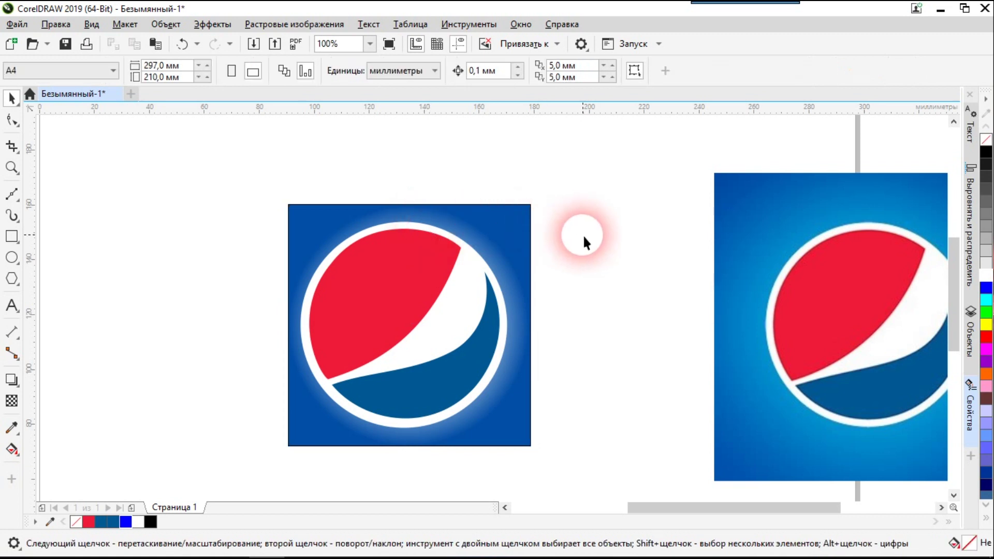
- Enlarge the gradient square evenly around its centre to leave a wider margin around the logo
click(301, 214)
drag(284, 200, 240, 162)
click(612, 300)
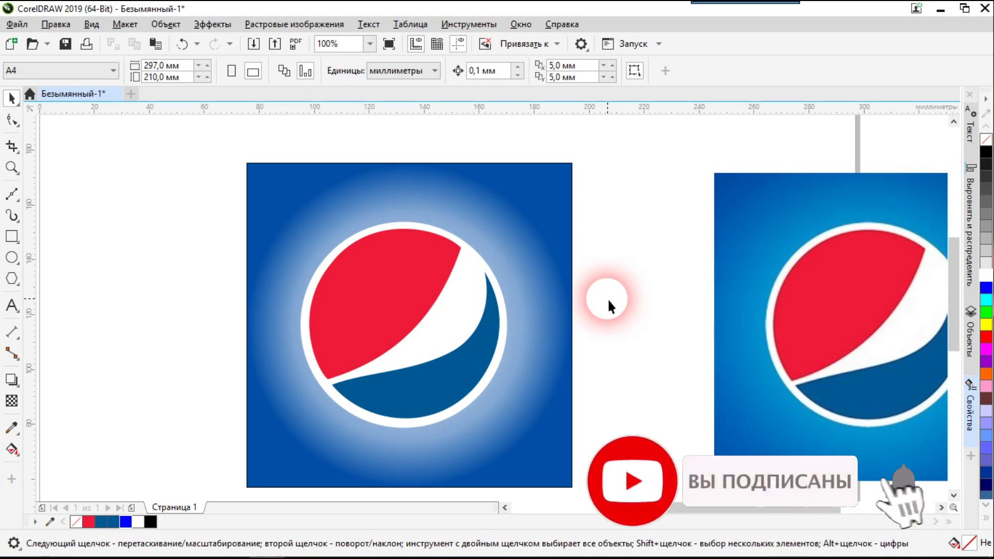
scroll(608, 297, down, 2)
scroll(611, 311, up, 2)
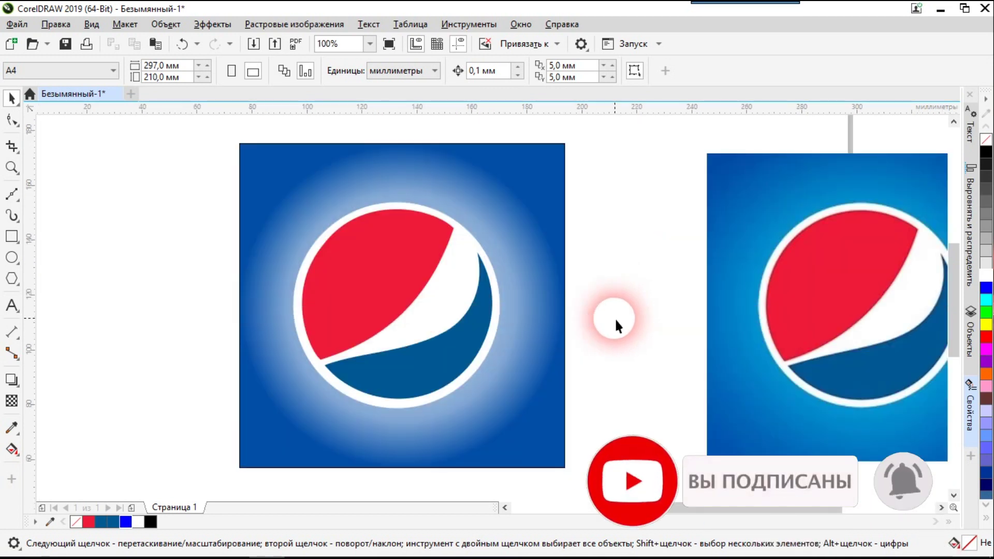